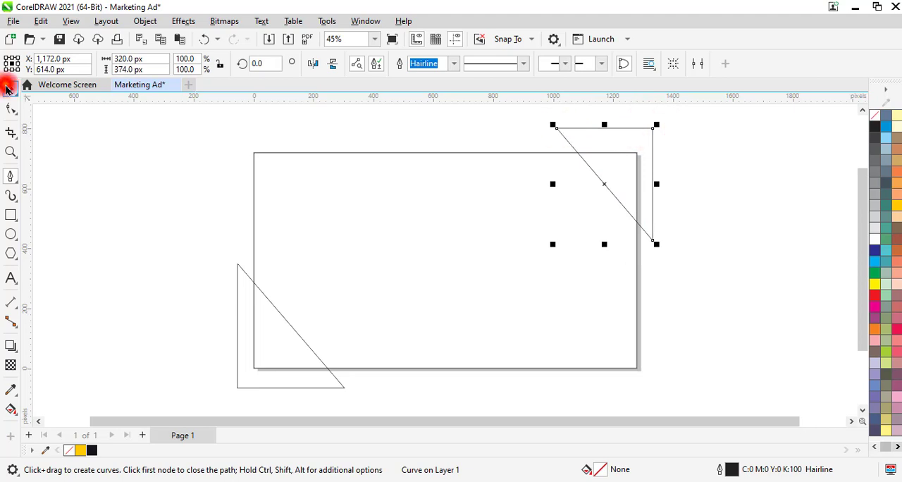
Fill the upper-right triangle with near-black #15141A and remove its outline.
click(91, 450)
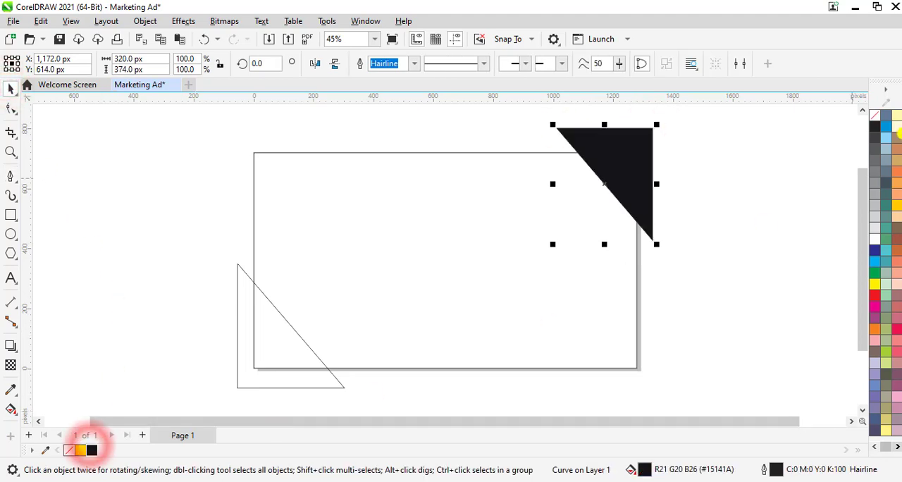
right_click(877, 121)
click(847, 124)
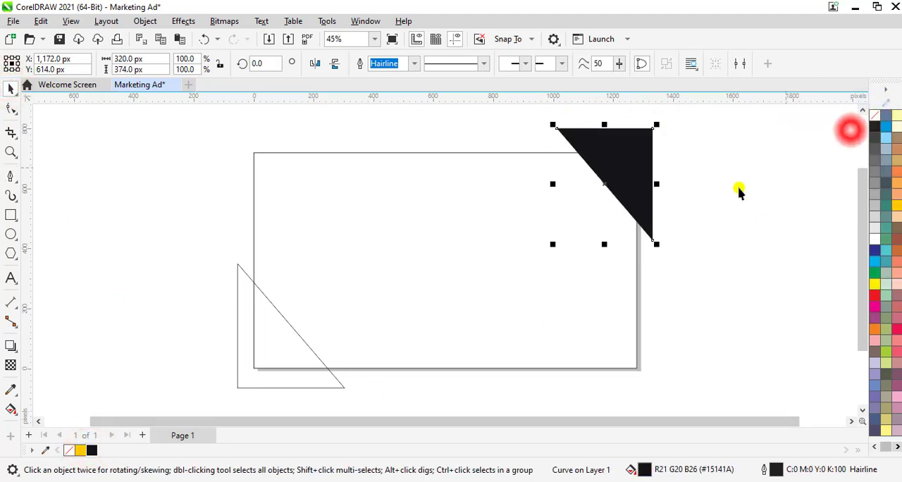
Fill the lower-left triangle with yellow #FFCA00 and remove its outline.
click(291, 339)
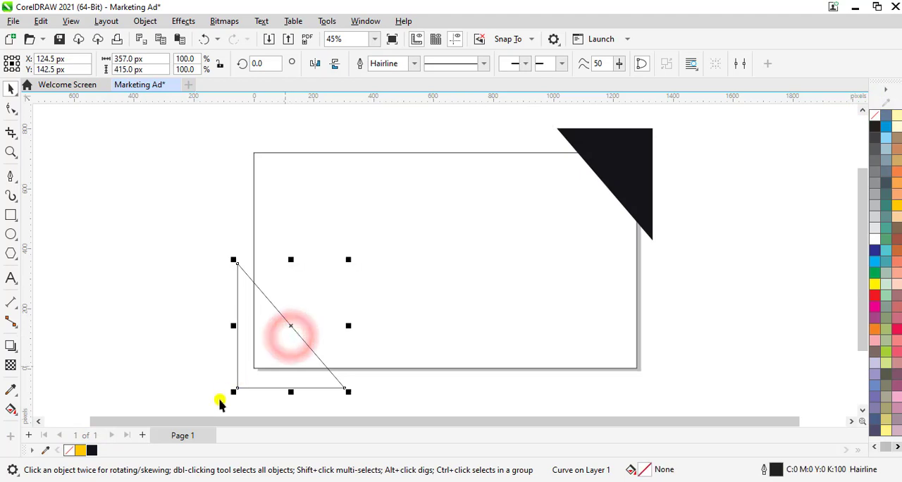
click(81, 450)
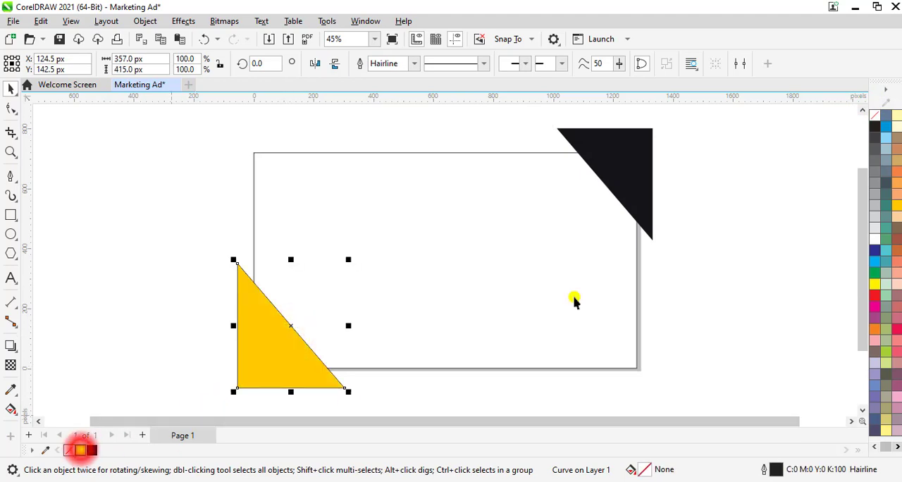
right_click(877, 120)
click(832, 124)
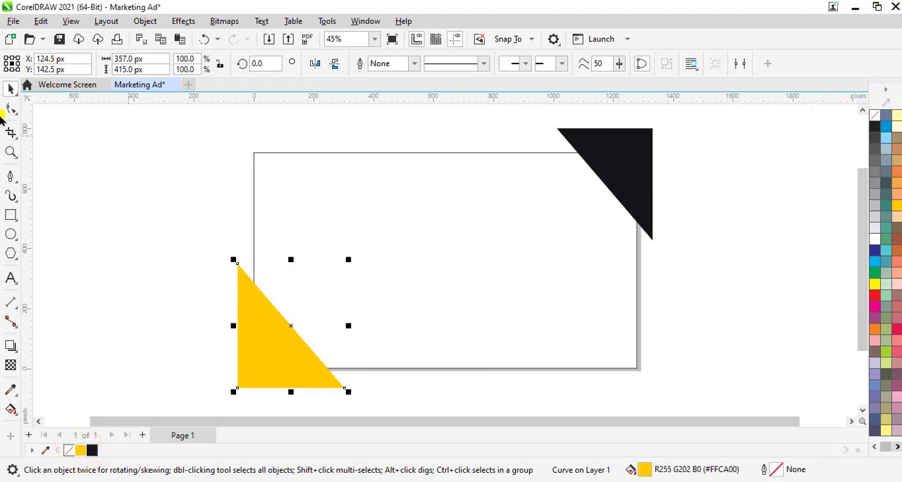
click(95, 173)
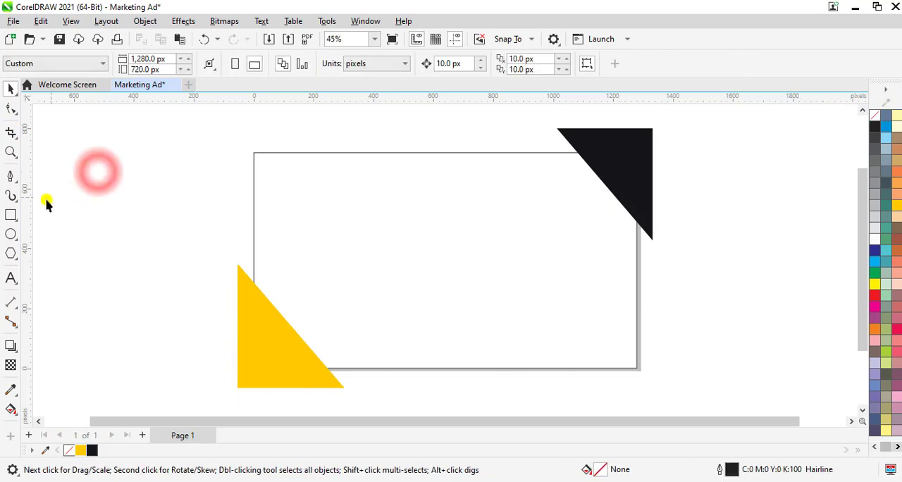
Draw a closed slanted panel about 605 by 718 px over the page's right part with the Pen tool, its corner cut along the black triangle.
click(10, 175)
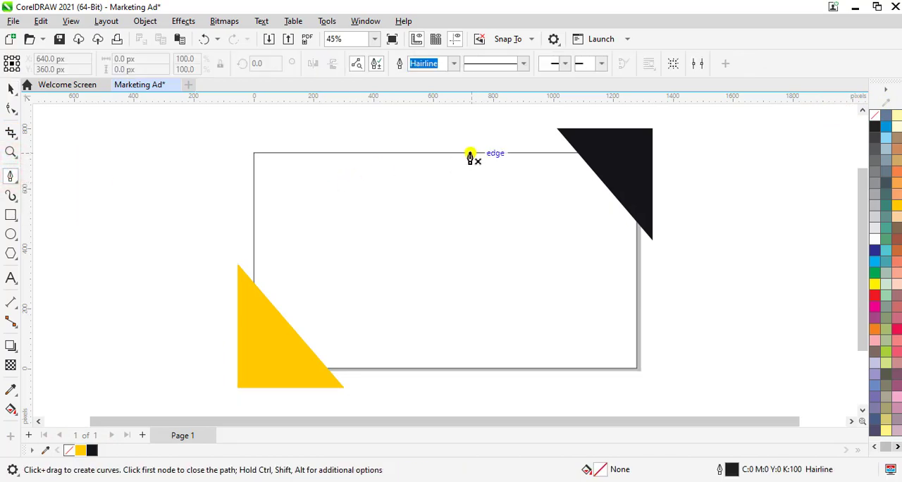
click(513, 368)
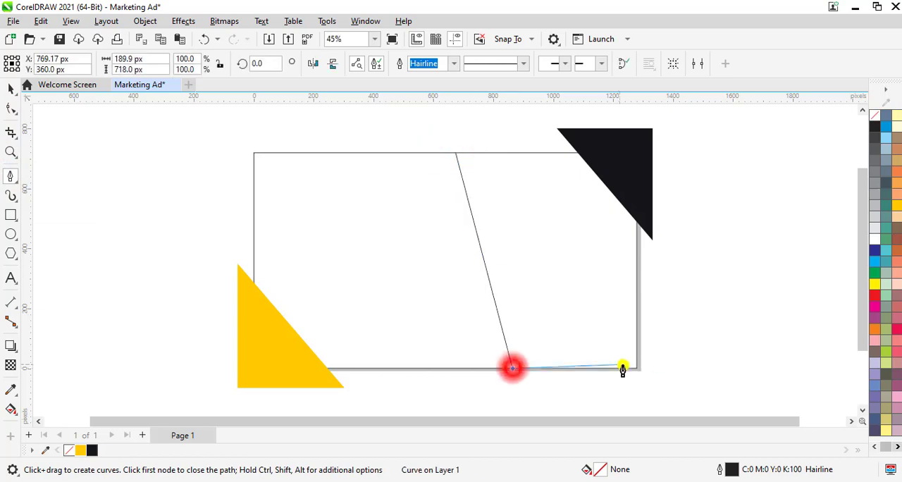
click(637, 368)
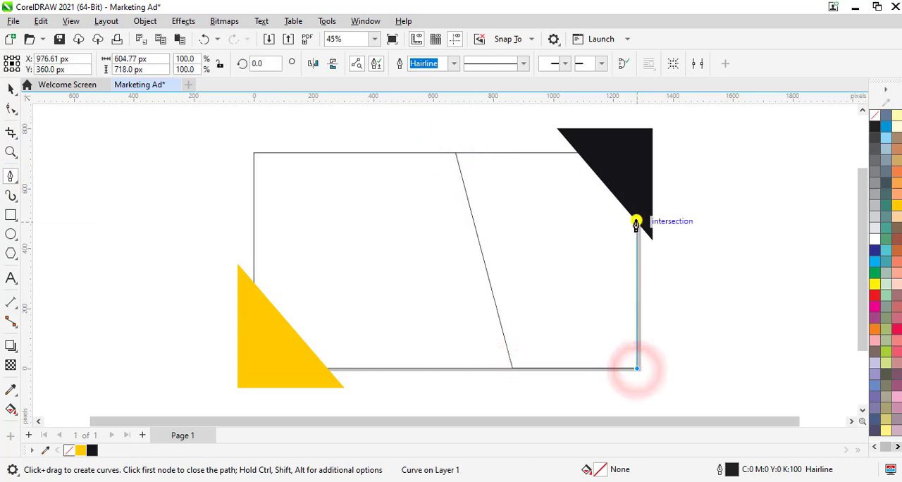
click(638, 221)
click(577, 153)
click(459, 154)
click(11, 88)
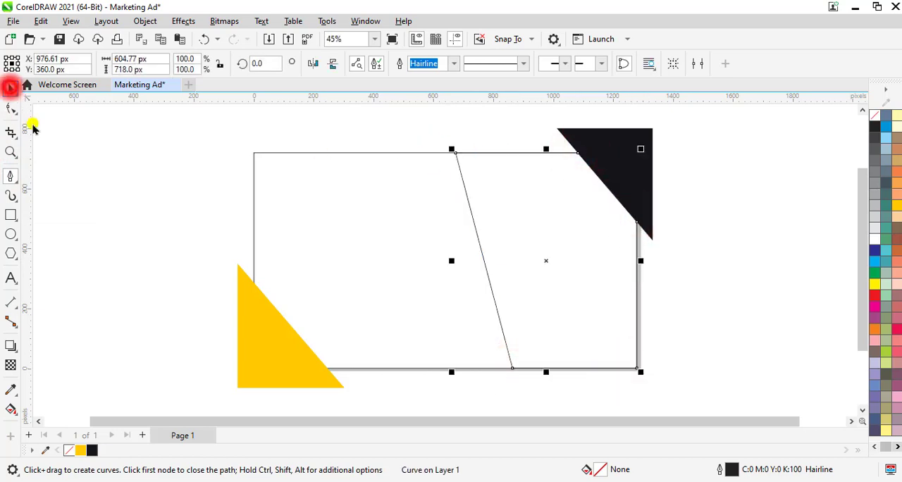
click(195, 228)
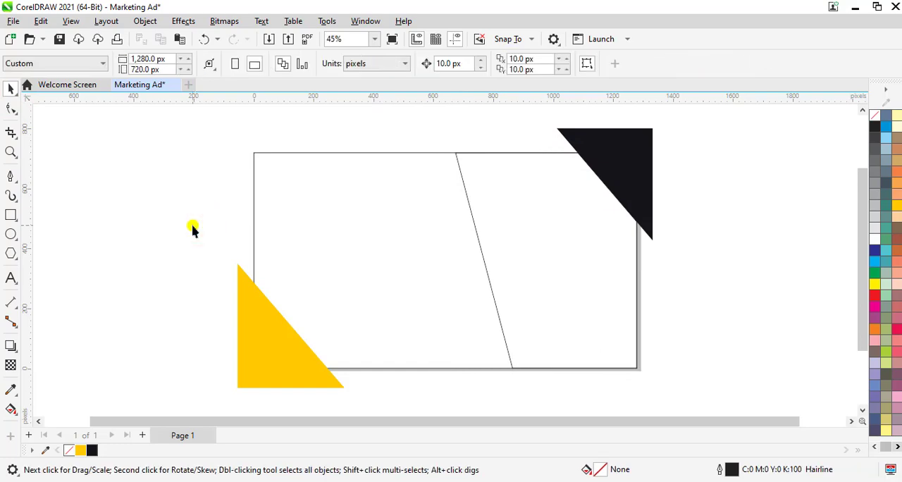
key(ctrl+i)
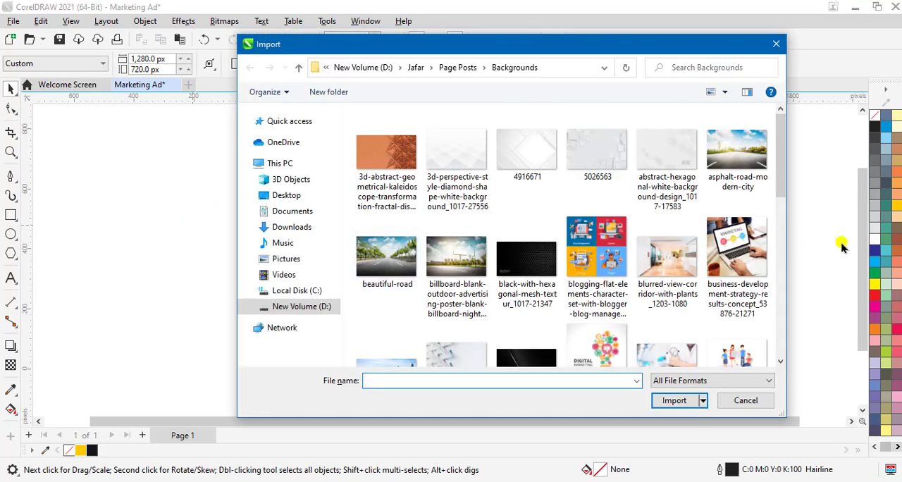
click(738, 253)
click(674, 399)
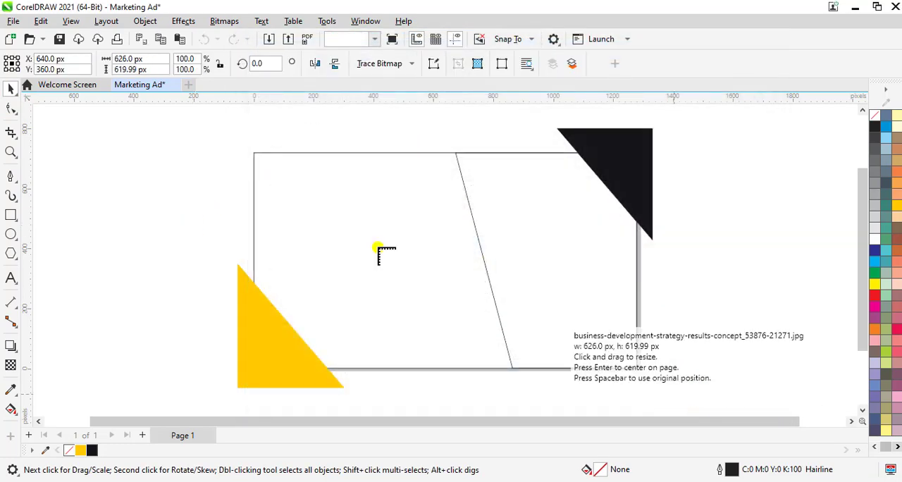
drag(32, 165, 131, 263)
drag(153, 206, 183, 369)
PowerClip the laptop photo inside the slanted panel and make it fill the panel proportionally.
right_click(393, 281)
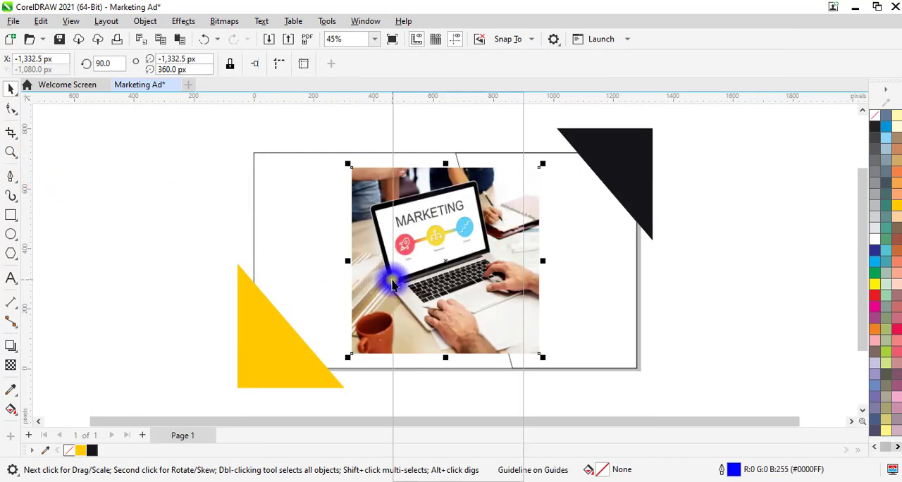
click(431, 279)
click(588, 253)
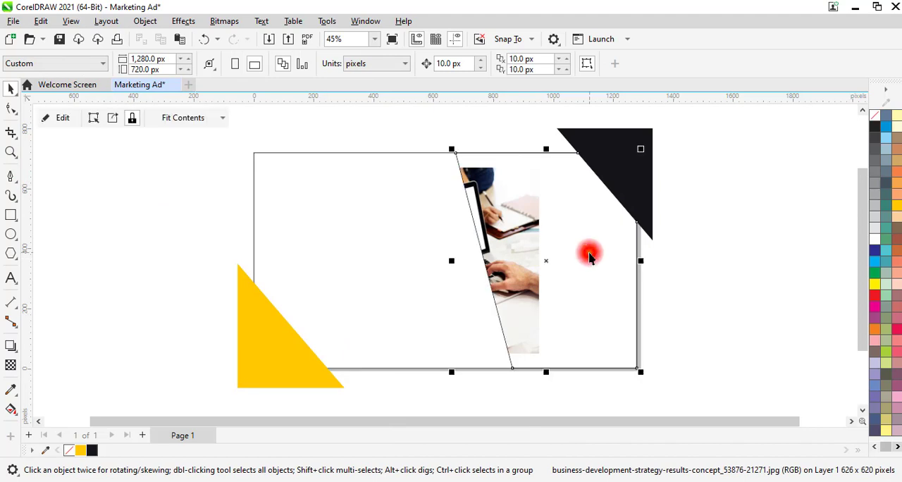
click(185, 117)
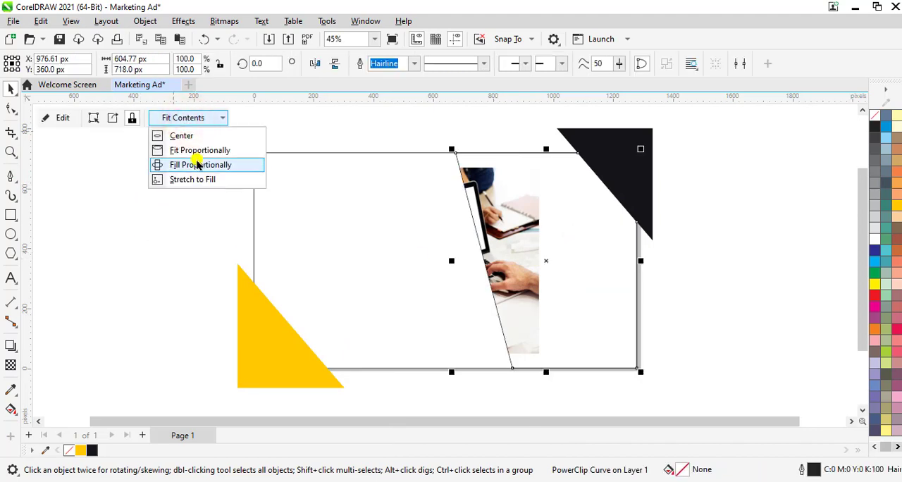
click(198, 165)
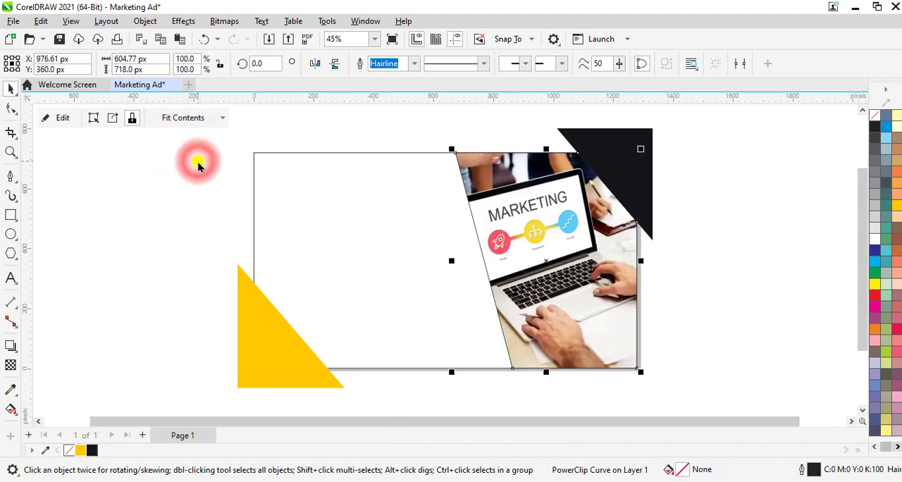
Edit the panel's PowerClip contents, shifting the photo right to X 1,016.52 px, and finish the clip edit.
click(53, 120)
click(571, 255)
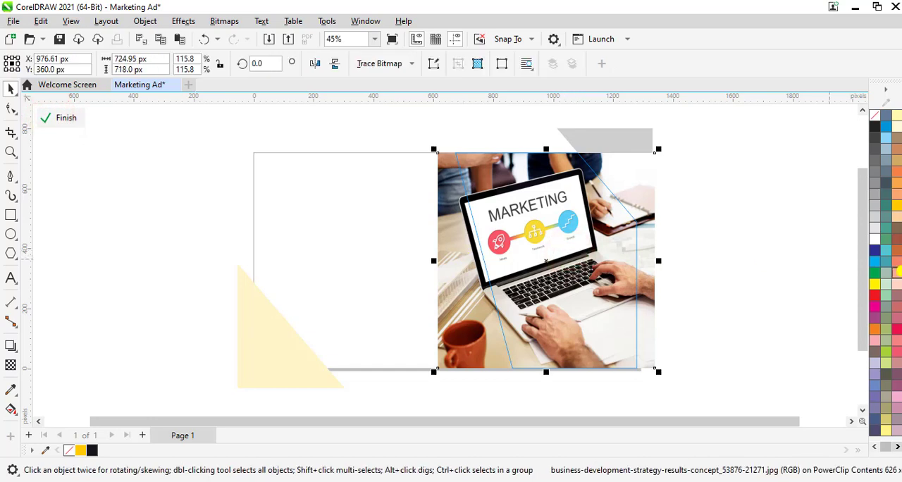
key(Right)
key(Right)
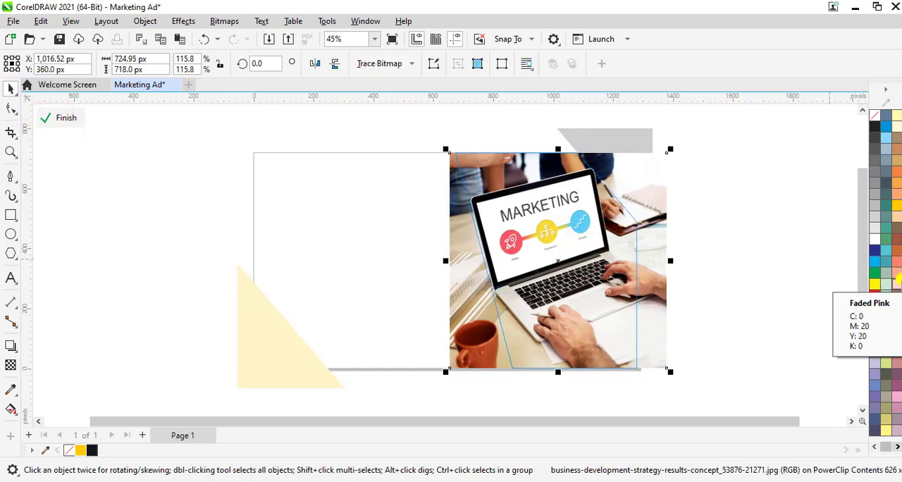
click(62, 117)
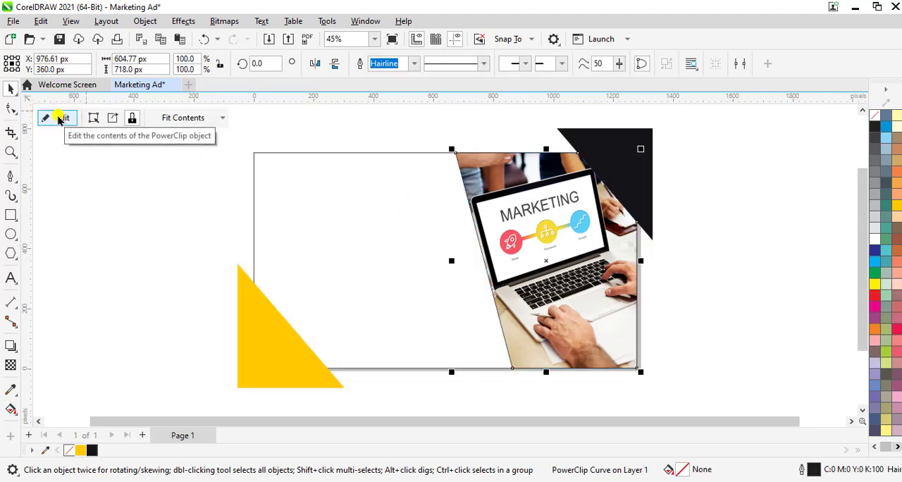
Remove the photo panel's outline and fill the page-sized background rectangle with near-black #15141A.
right_click(875, 116)
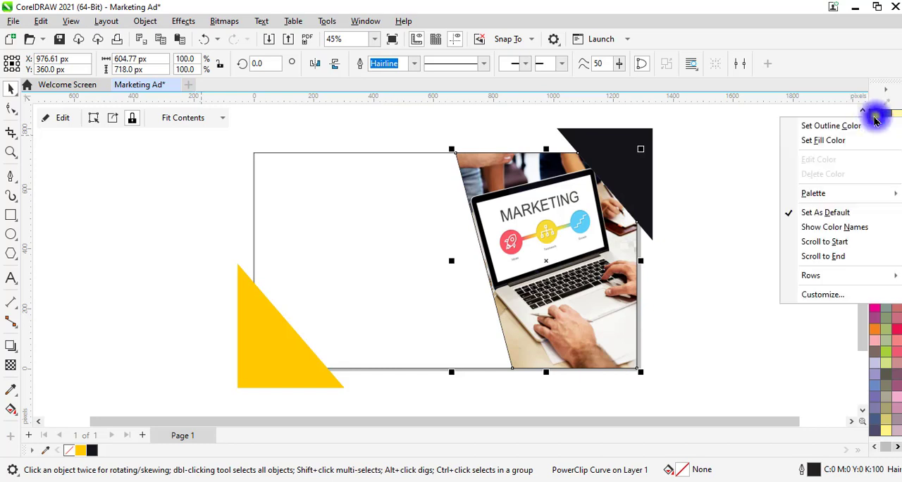
click(831, 132)
click(765, 274)
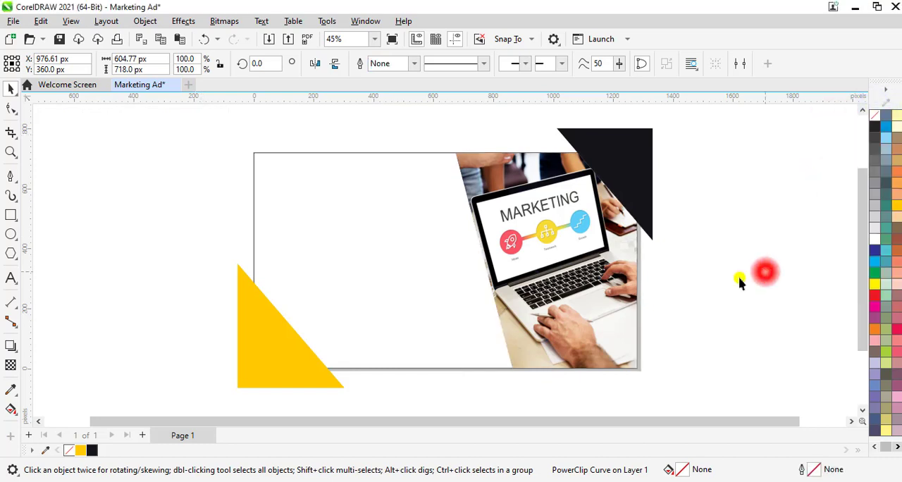
click(436, 250)
click(94, 451)
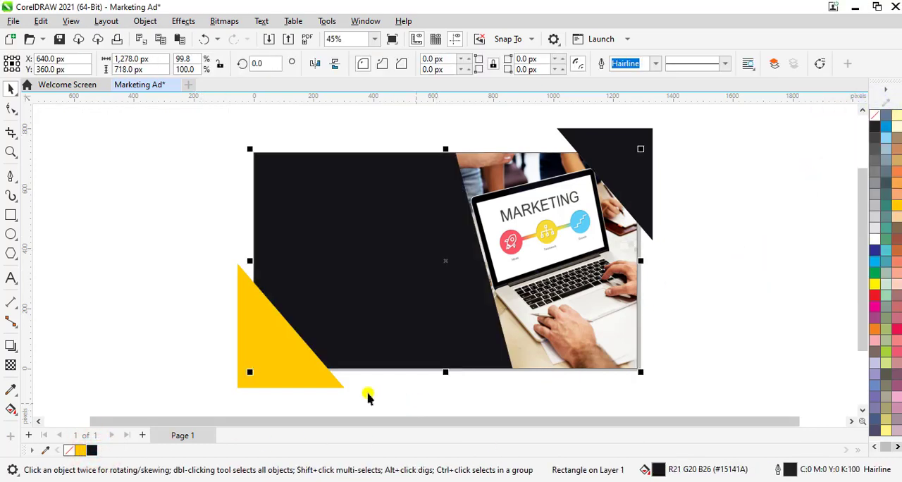
PowerClip the yellow triangle inside the dark background rectangle.
click(281, 382)
right_click(280, 383)
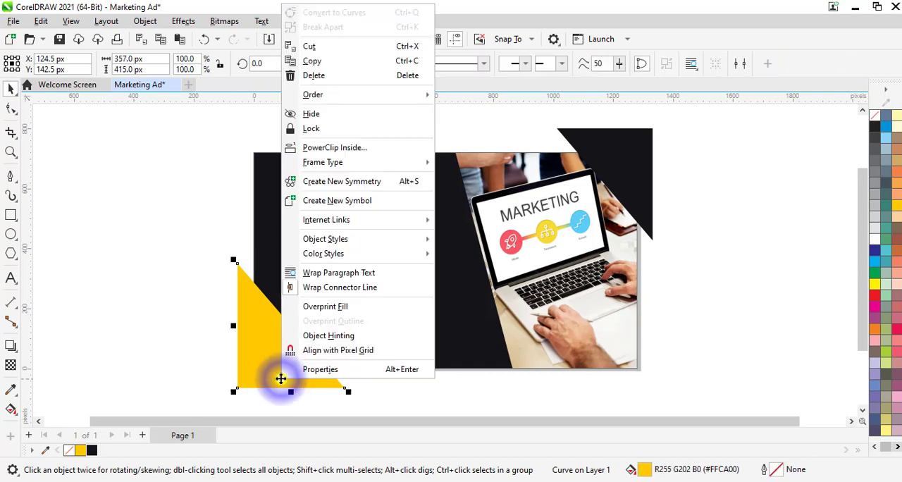
click(333, 148)
click(383, 254)
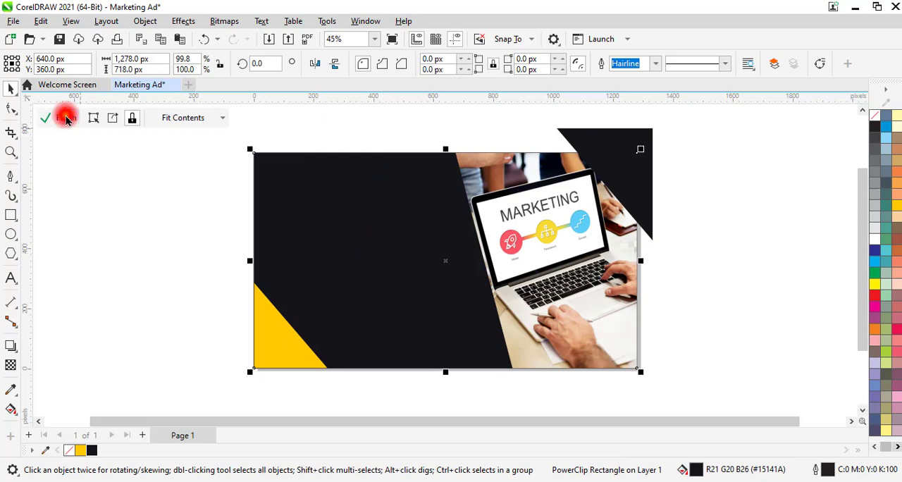
Edit the background's PowerClip contents, nudging the yellow triangle up and to the right, and finish the clip edit.
click(65, 117)
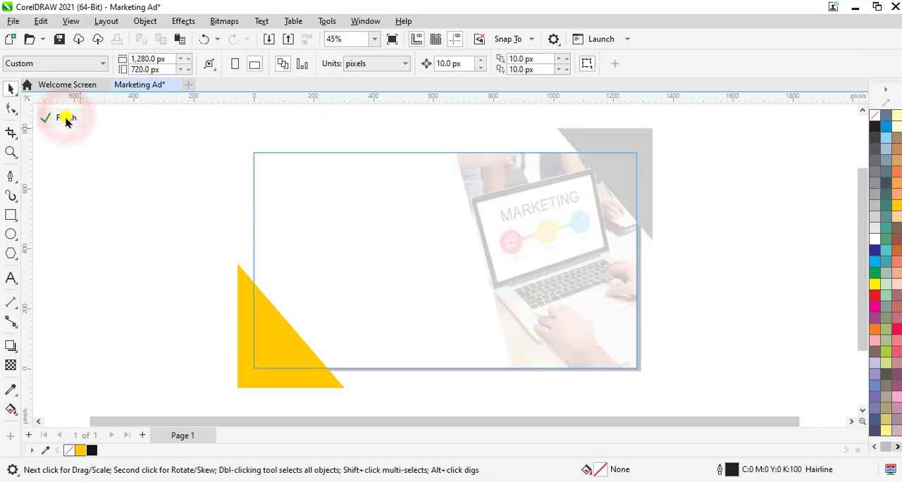
click(268, 374)
key(Up)
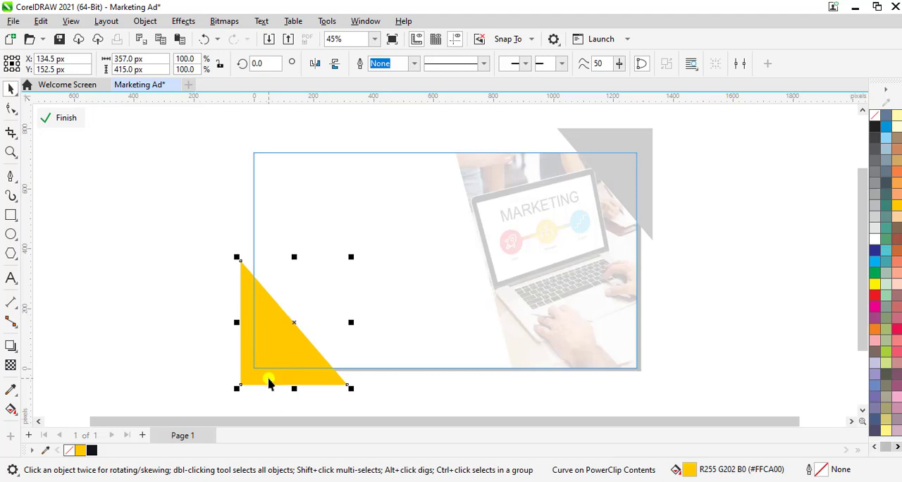
key(Right)
click(63, 118)
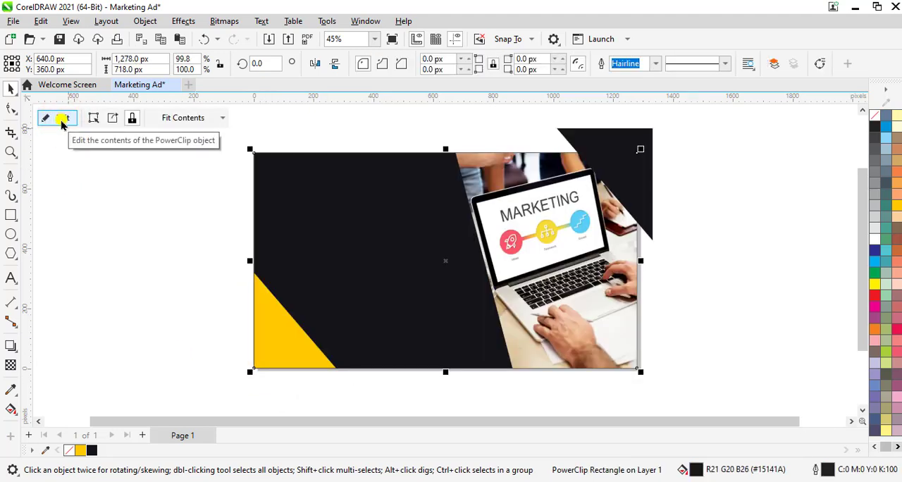
PowerClip the black upper-right triangle inside the slanted photo panel.
click(598, 131)
right_click(599, 129)
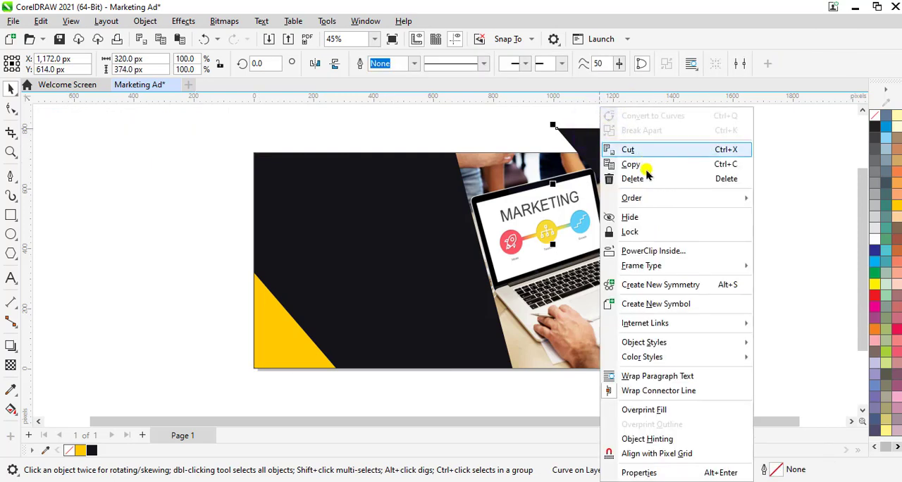
click(654, 251)
click(557, 181)
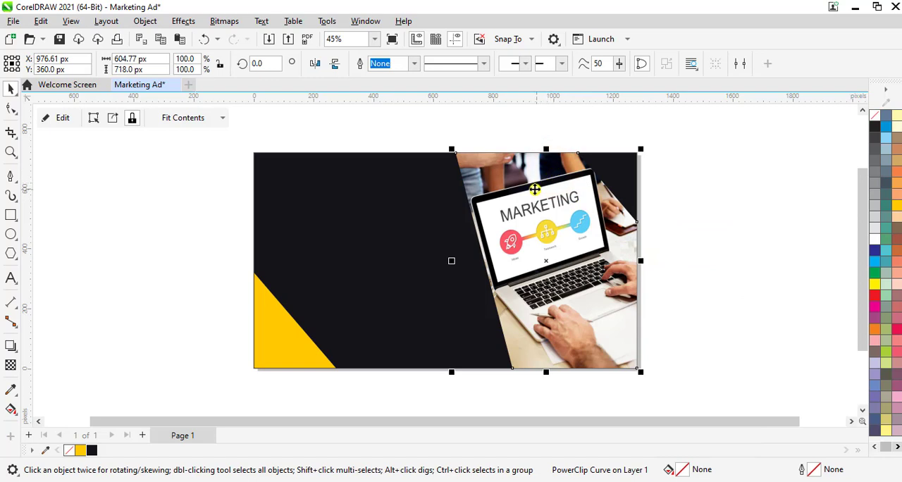
Import the yellow paper-plane image Plan from the Icons folder and place it beside the page, about 216 px wide.
click(166, 215)
key(ctrl+i)
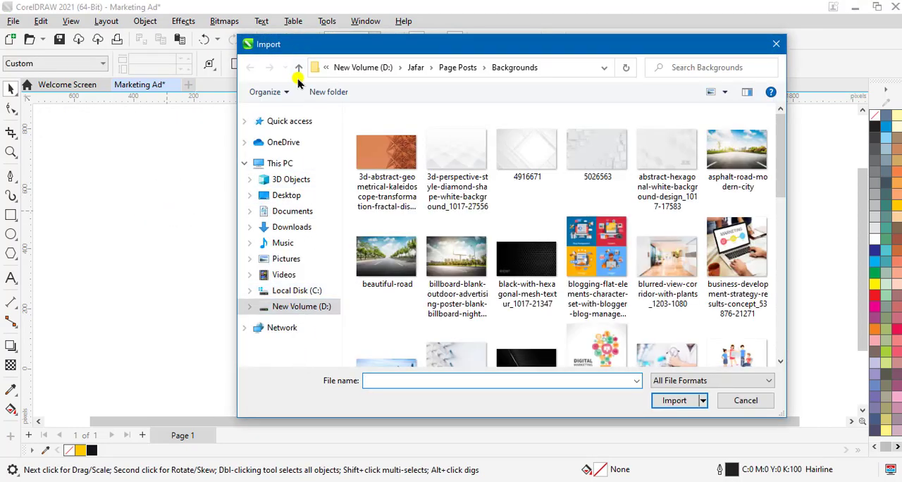
click(298, 68)
double_click(526, 144)
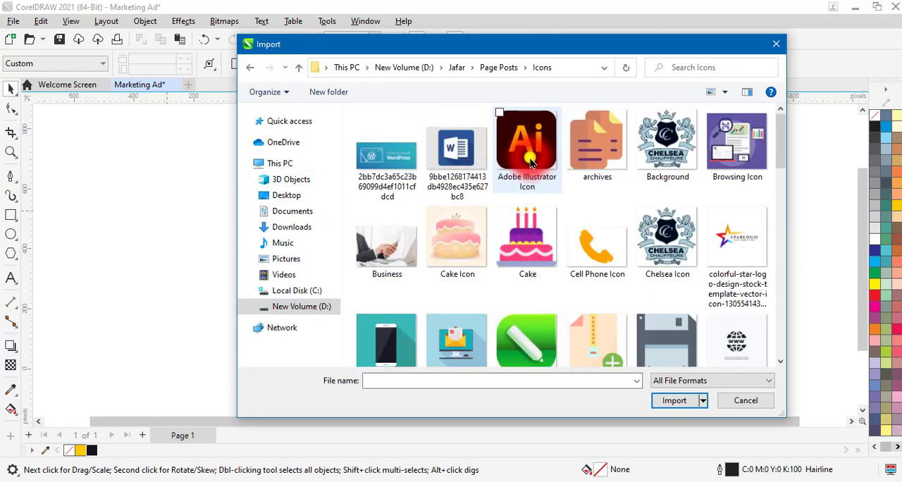
scroll(570, 229, down, 5)
scroll(569, 229, down, 5)
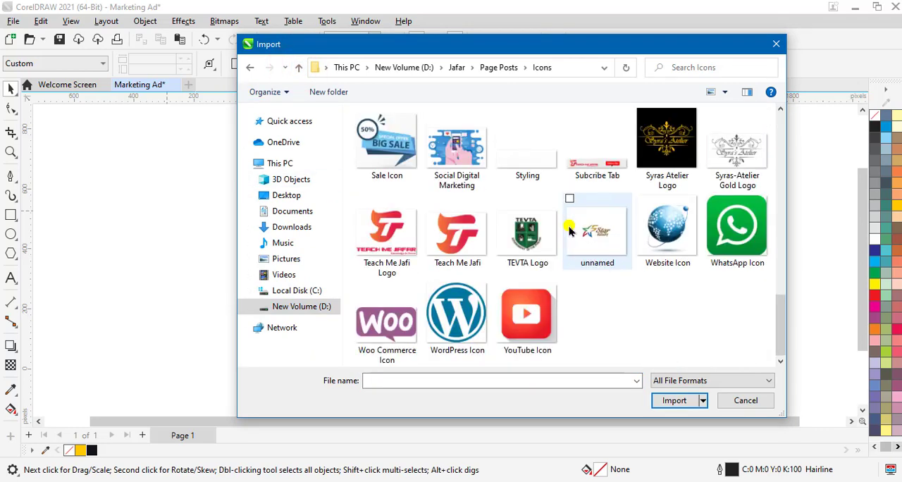
scroll(569, 229, up, 3)
click(457, 225)
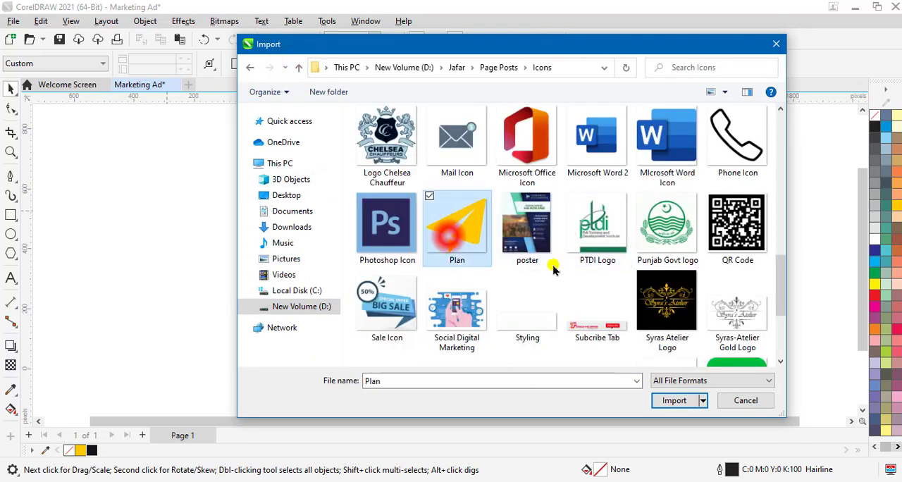
click(674, 401)
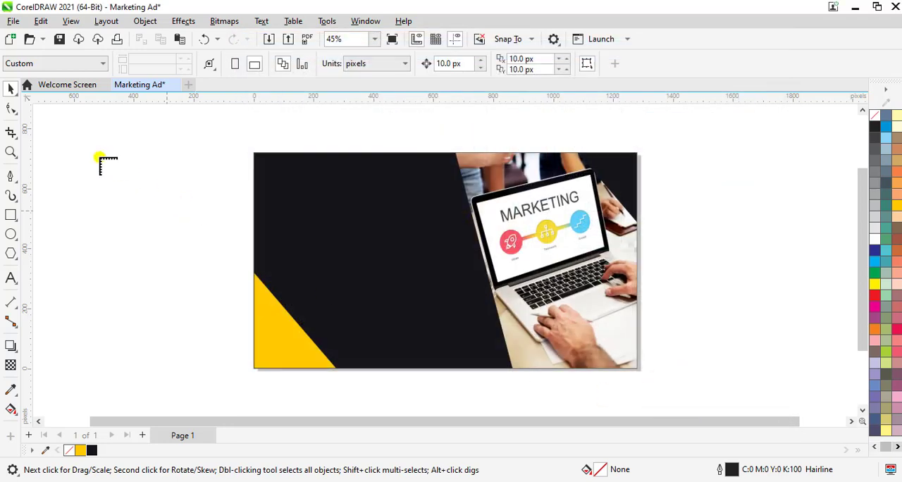
drag(76, 139, 143, 266)
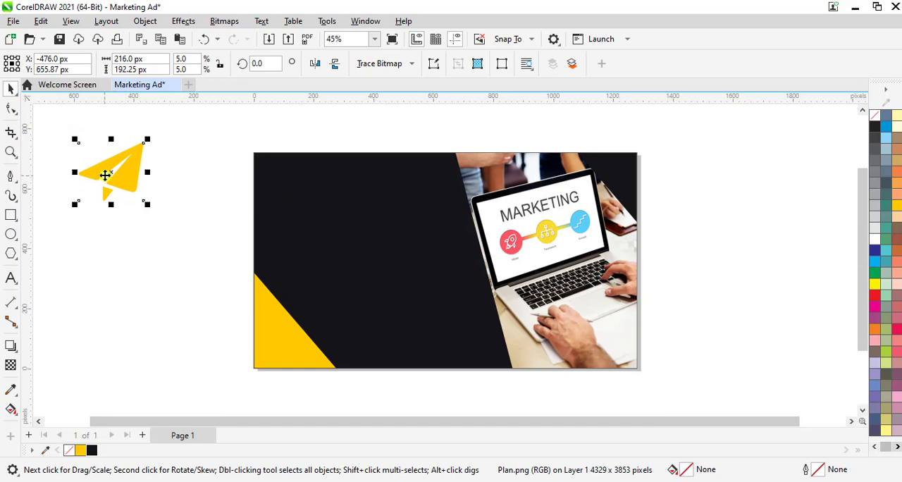
Move the paper-plane icon to the upper-left of the dark background and scale it down to 3%, about 128 px wide.
drag(105, 175, 305, 194)
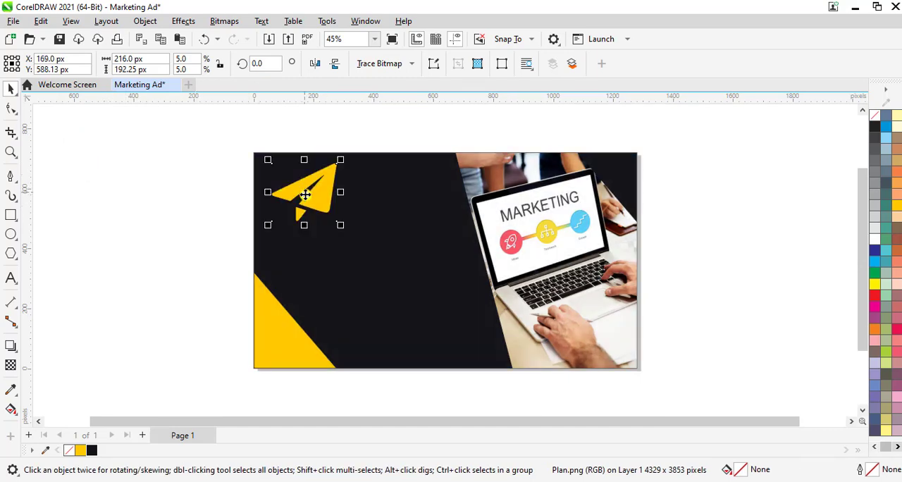
scroll(395, 238, up, 2)
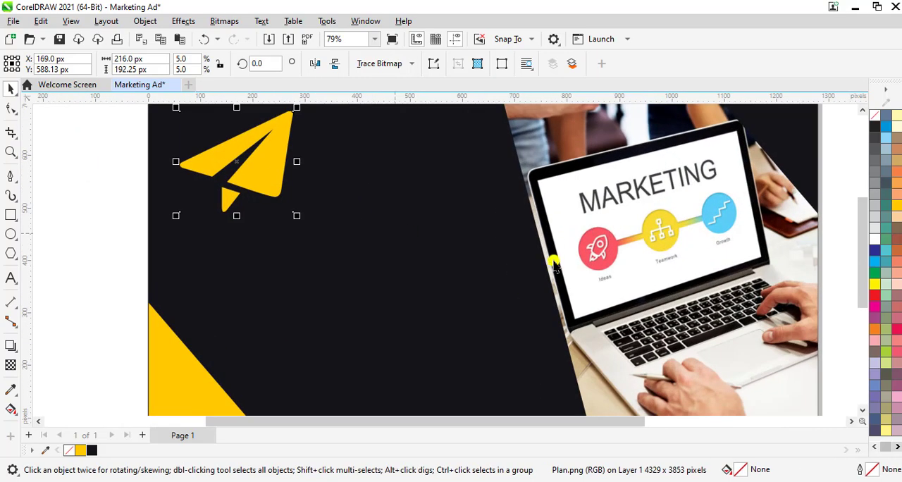
drag(863, 280, 861, 256)
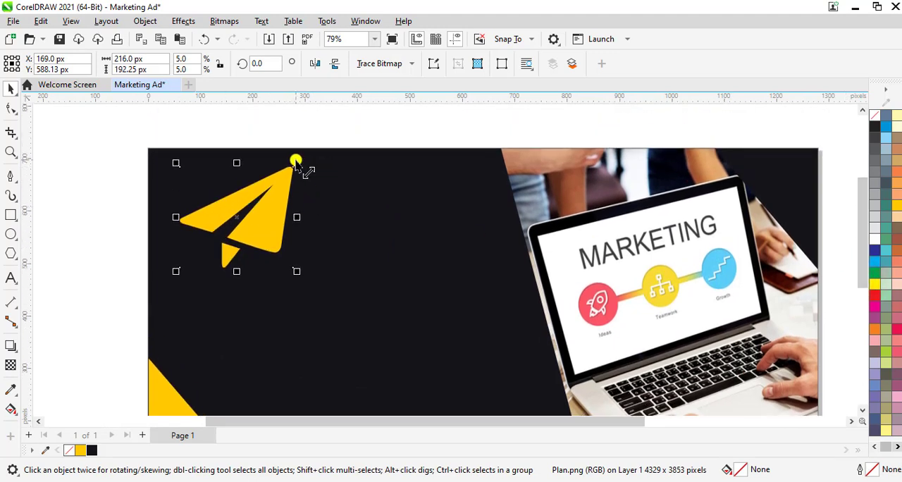
drag(296, 162, 273, 183)
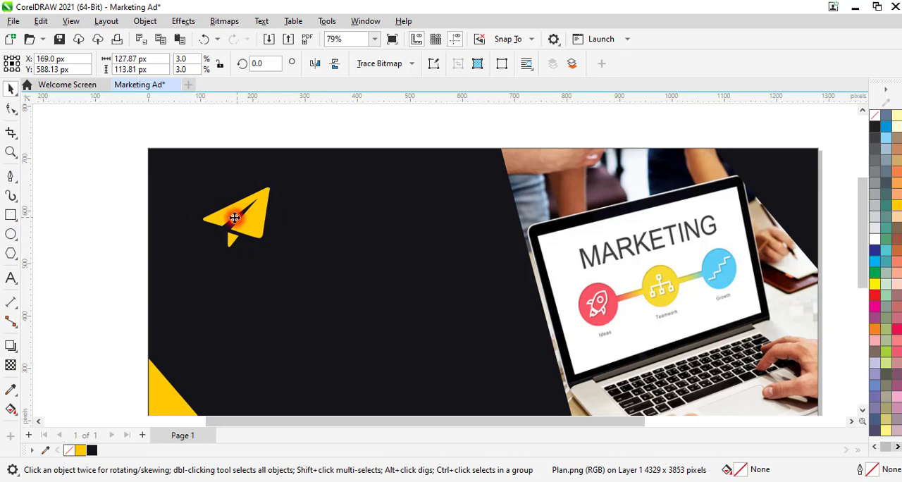
drag(235, 217, 215, 214)
click(338, 233)
Add the text "Agency" to the right of the paper-plane icon and fill it white.
scroll(338, 233, down, 1)
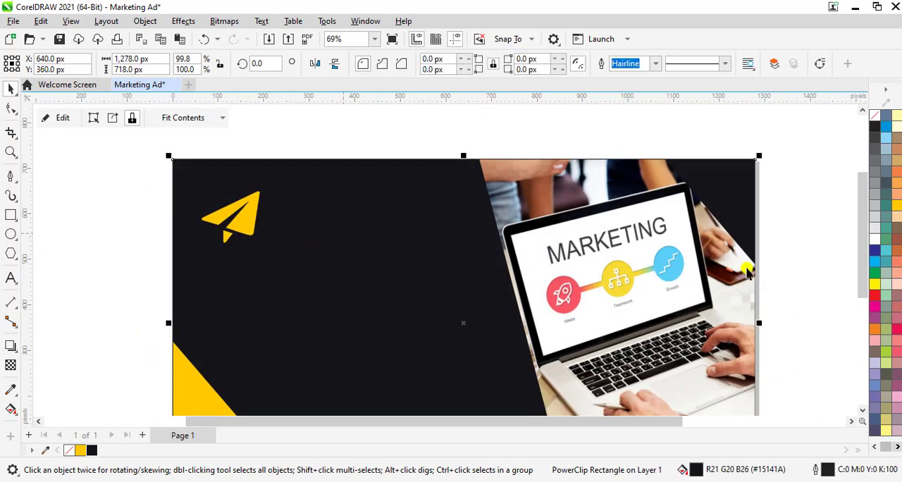
scroll(865, 274, down, 1)
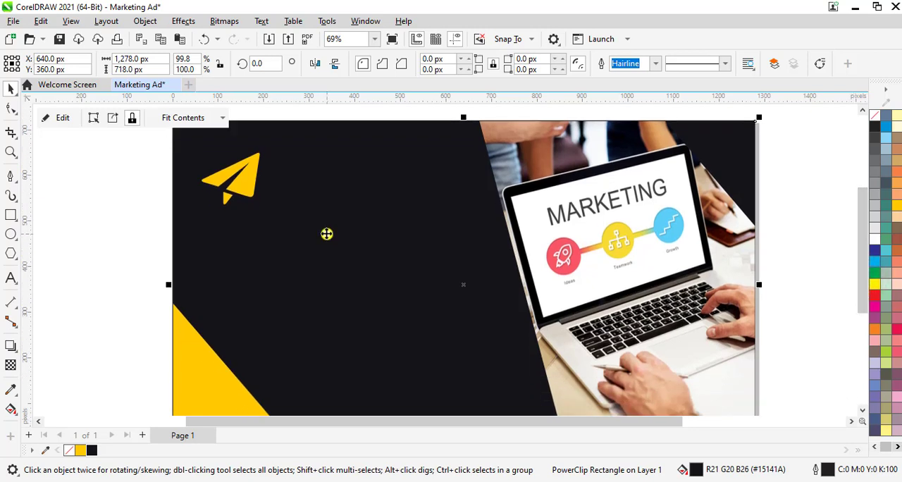
key(F8)
click(306, 203)
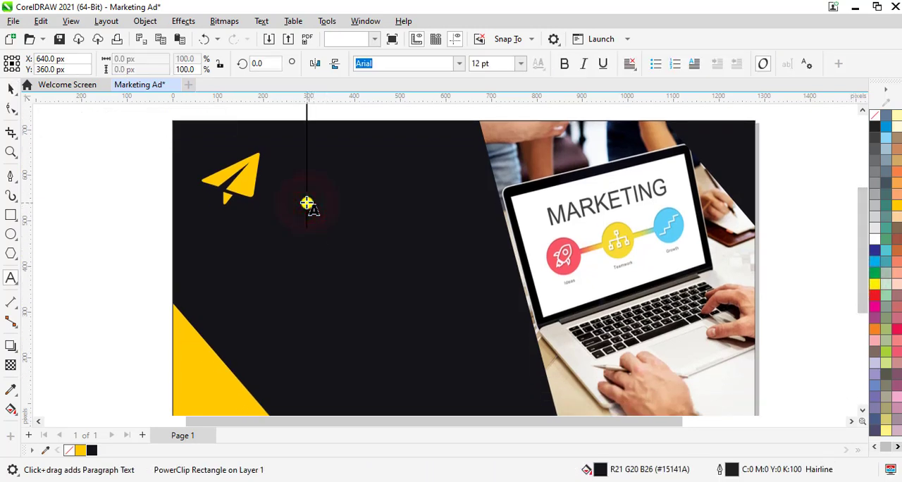
text(A)
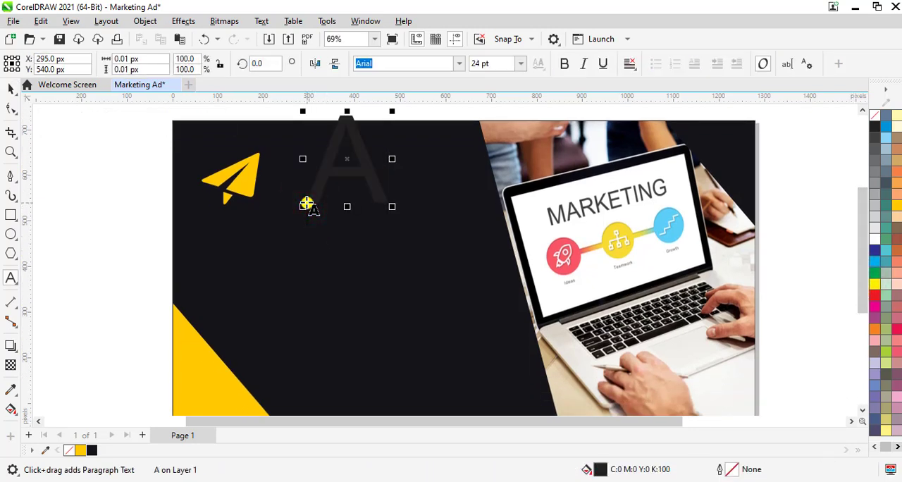
text(gency)
key(ctrl+a)
click(873, 241)
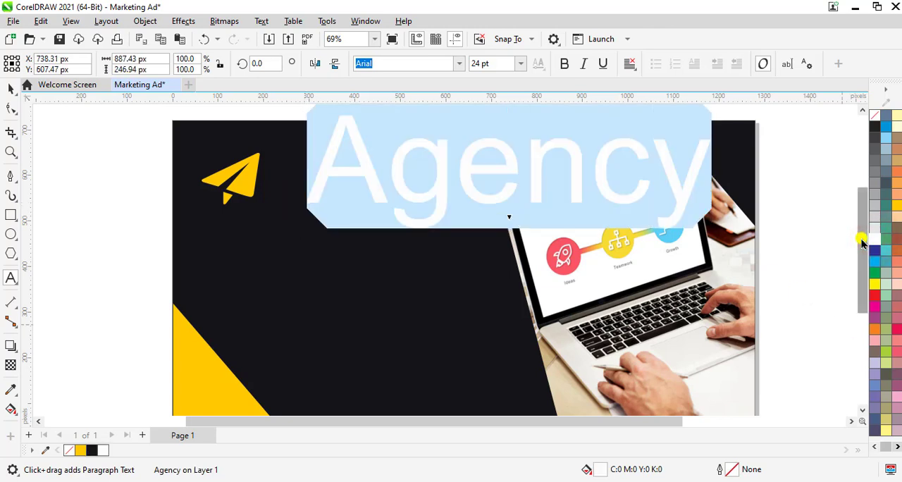
Set the "Agency" text to 11 pt and move it close beside the paper-plane icon.
click(501, 65)
text(11)
key(Return)
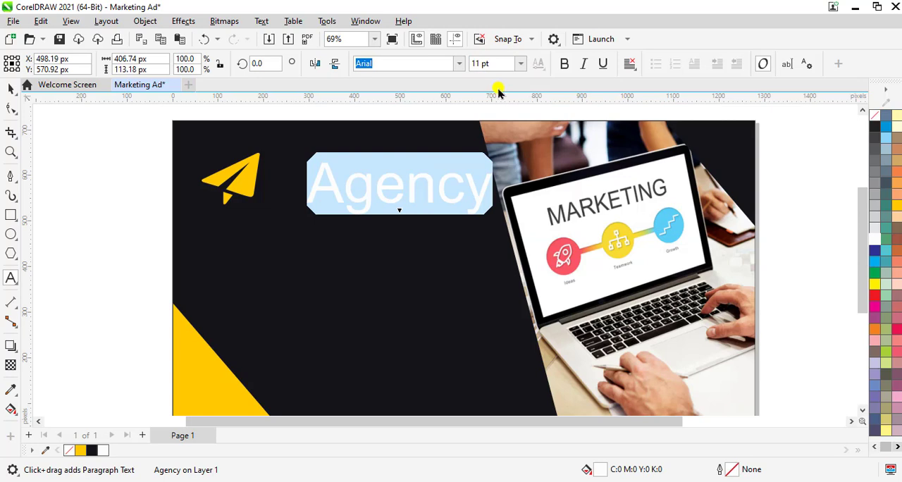
scroll(276, 146, down, 1)
drag(373, 177, 347, 178)
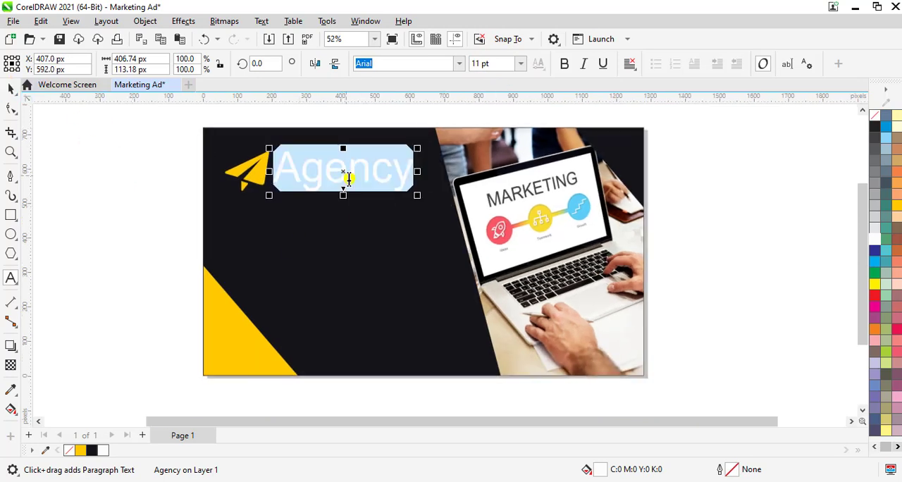
Add the text "HK" below the icon on the dark background and fill it white.
click(236, 242)
text(HK)
key(ctrl+a)
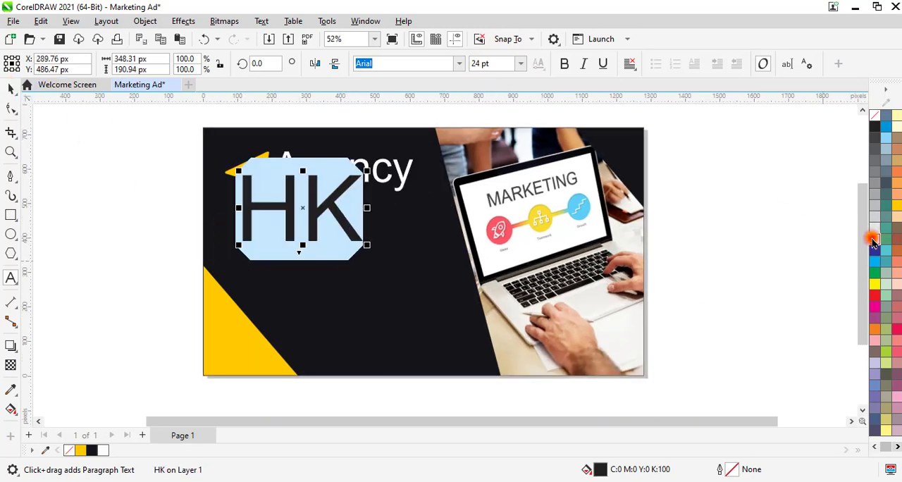
click(872, 241)
Format the "HK" text as 15 pt in the Exotc350 Bd BT font.
click(500, 65)
text(15)
key(Return)
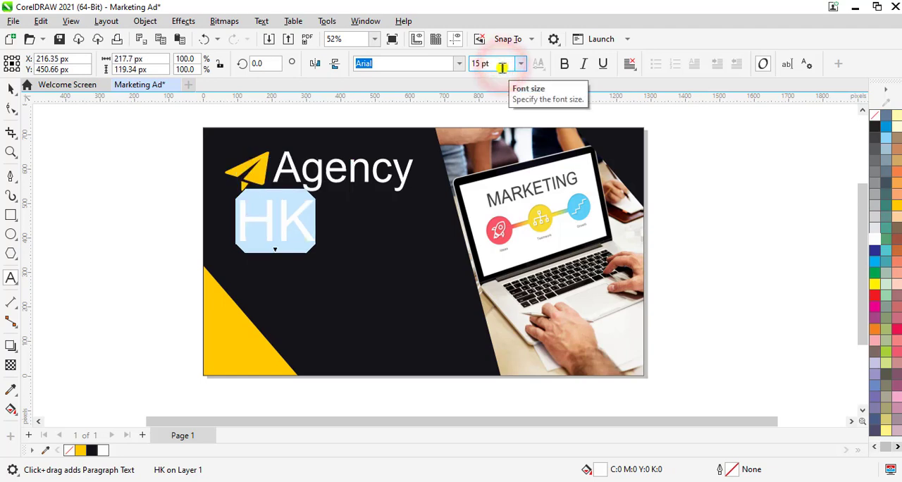
click(392, 66)
text(Bebas)
key(Return)
Add the text "Digital Marketing" below "HK" and fill it with the yellow #FFCA00.
click(247, 288)
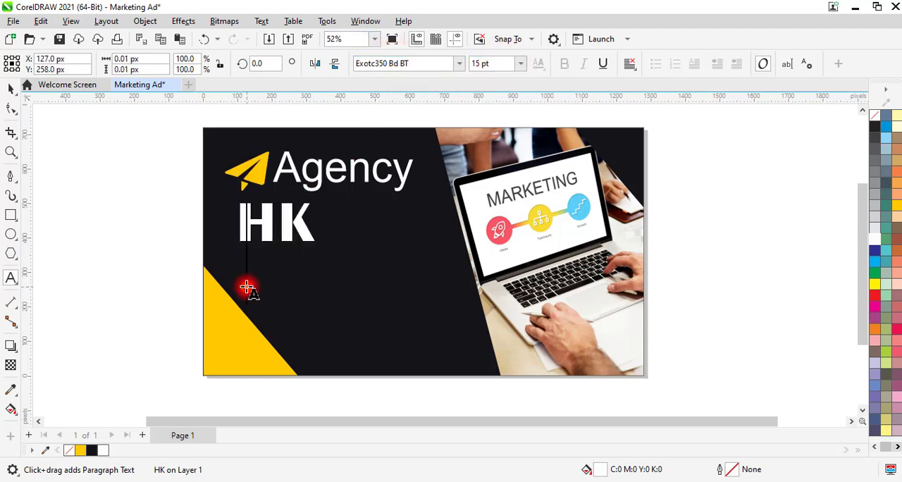
text(Digital Marketing)
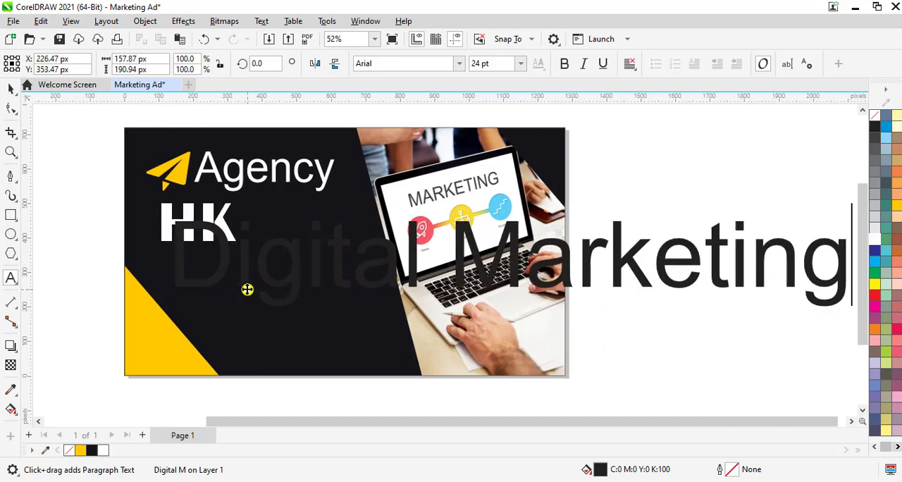
key(ctrl+a)
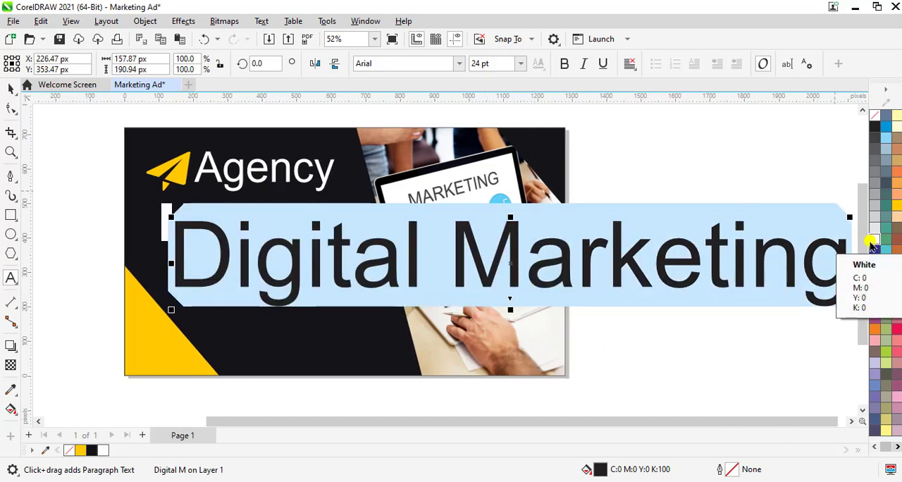
click(80, 449)
Format the "Digital Marketing" text as 11 pt in the Exotc350 Bd BT font.
click(493, 63)
text(11)
key(Return)
click(423, 63)
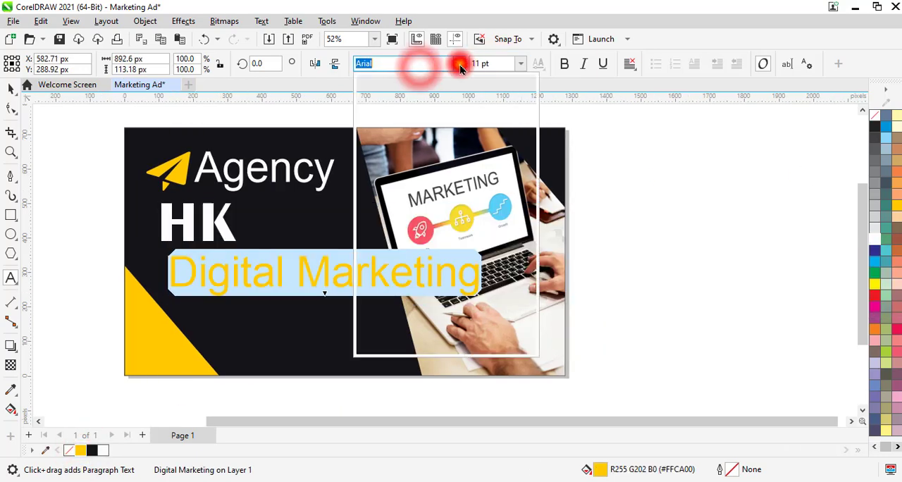
click(436, 98)
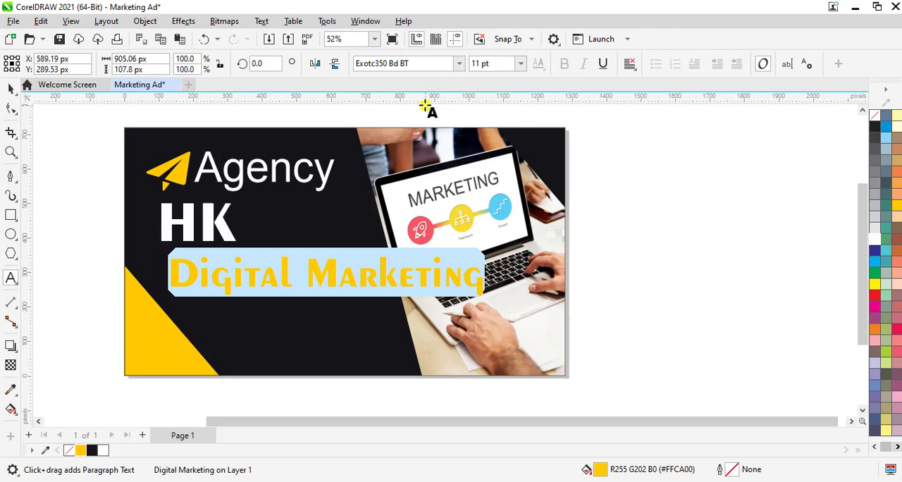
Add the two-line white text "Get Your YouTube Channel" / "Monetized in a Flash!" below "Digital Marketing".
click(279, 329)
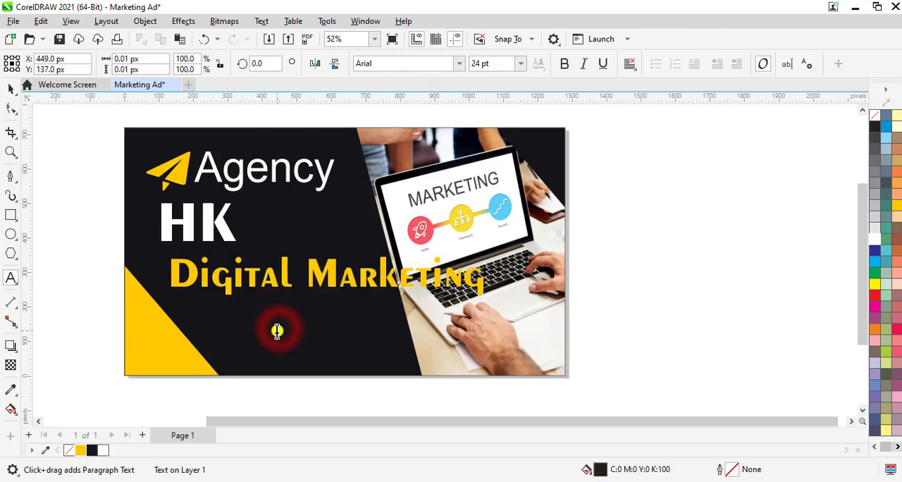
text(Get Your)
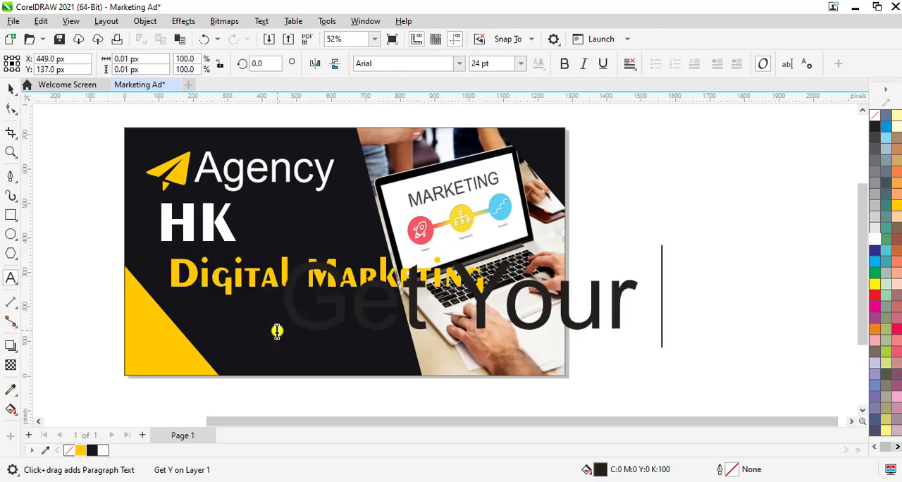
text( YouTube Channel)
key(Return)
text(Monet)
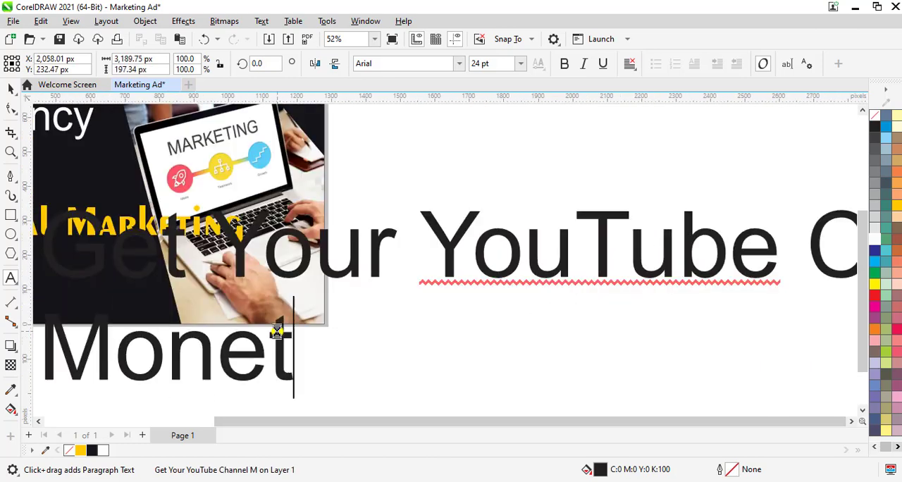
text(ized in a Flash)
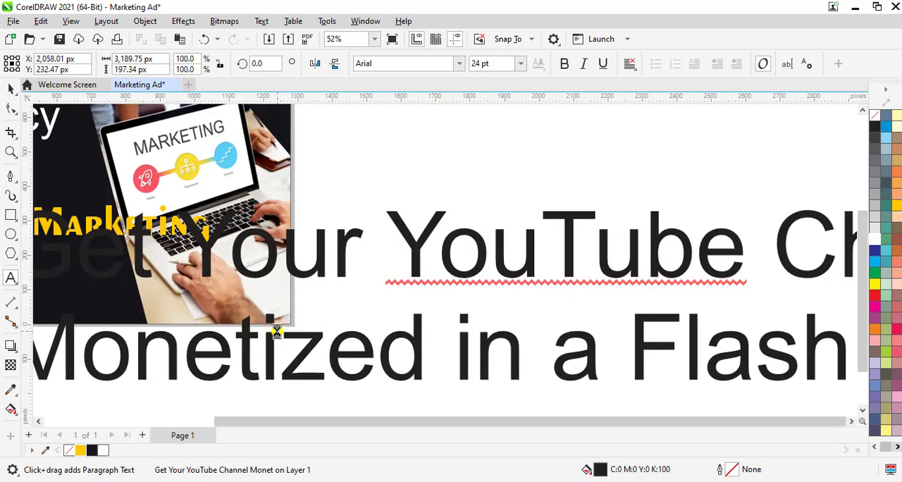
text(!)
key(ctrl+a)
Format the two-line YouTube tagline as 6 pt Arial with centred alignment.
click(459, 63)
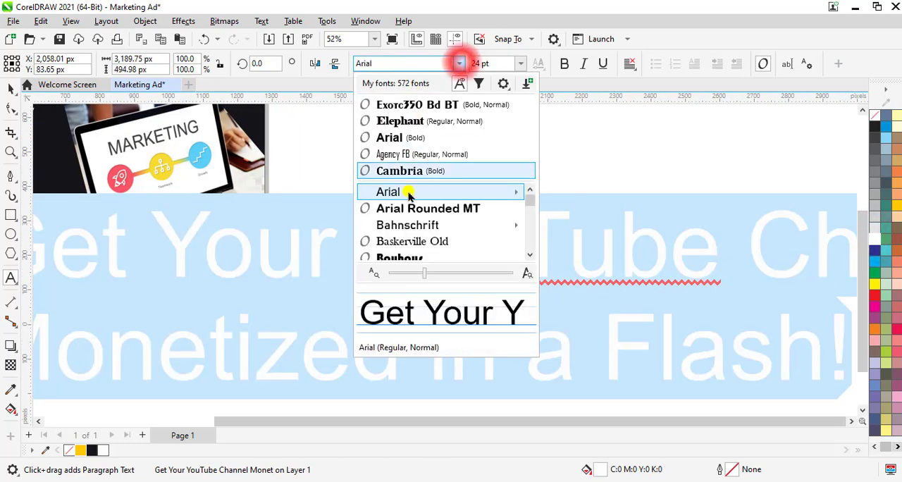
click(410, 193)
click(502, 64)
text(6)
key(Return)
drag(490, 421, 414, 425)
click(631, 64)
click(659, 107)
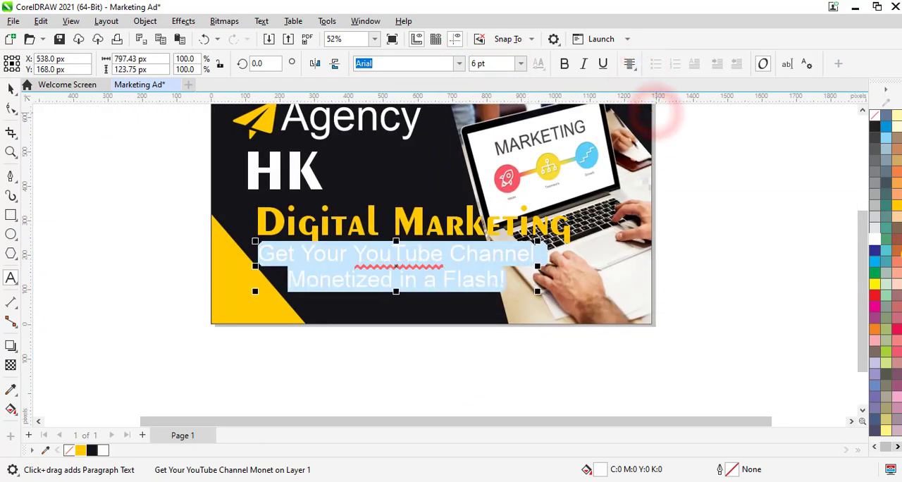
Reduce the "Agency" text beside the icon to 6 pt.
drag(863, 279, 861, 253)
click(11, 88)
click(88, 182)
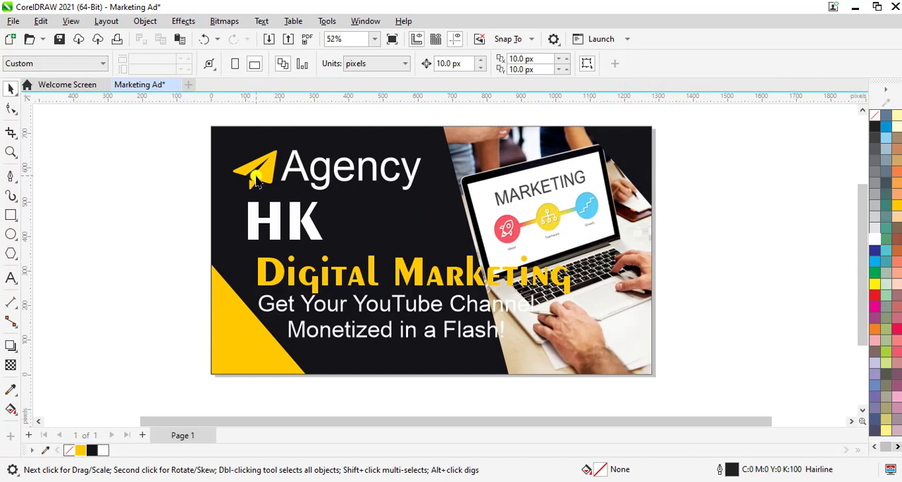
click(296, 178)
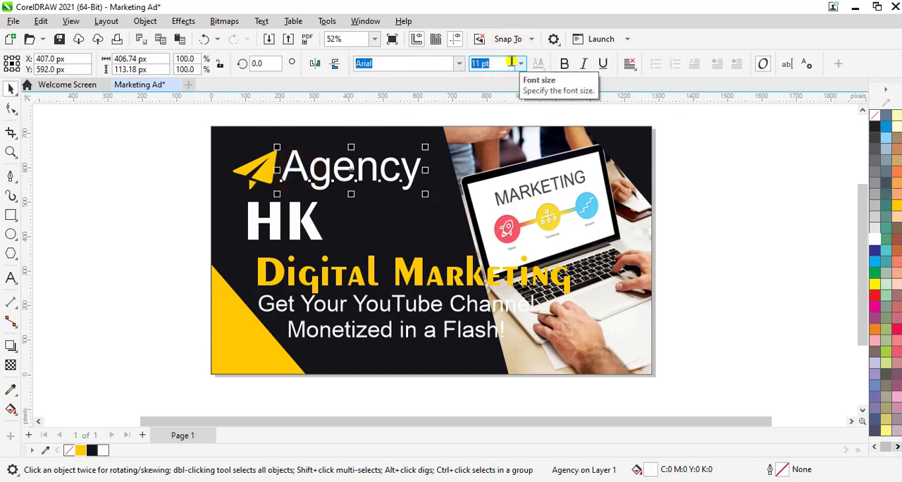
key(Return)
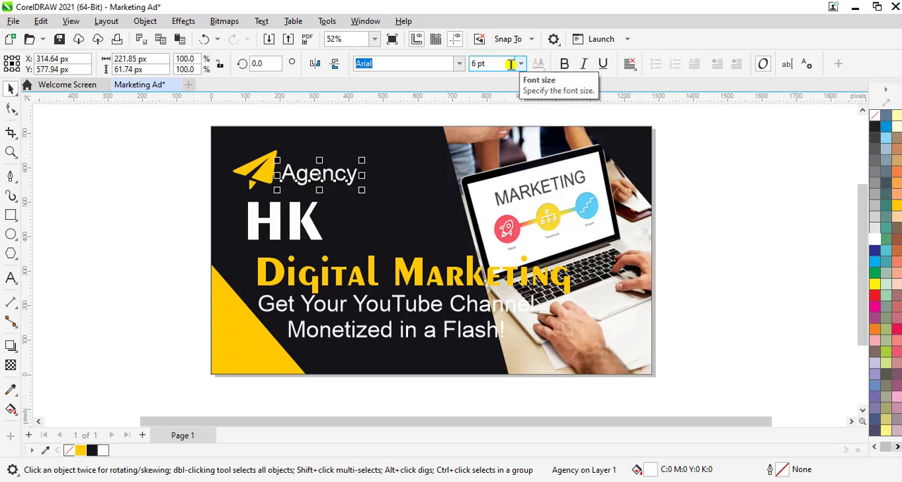
Scale the paper-plane icon down slightly about its centre to leave a gap before the "Agency" text.
click(262, 184)
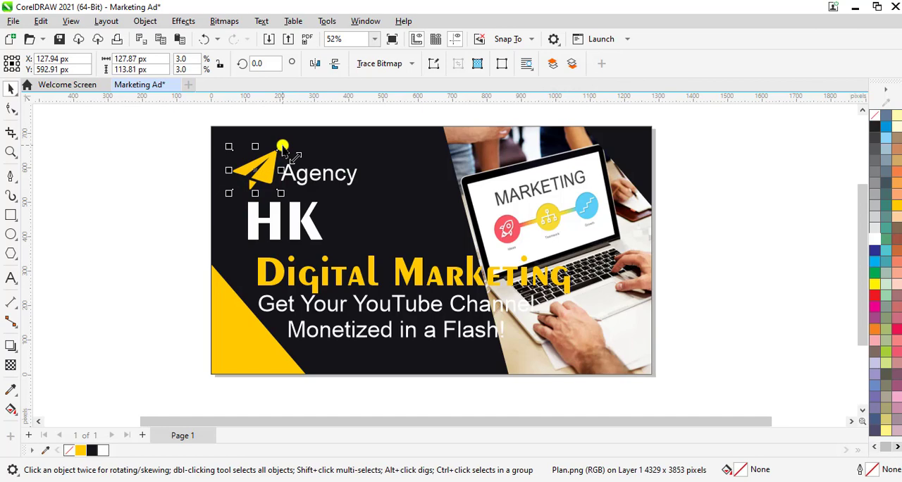
drag(281, 146, 272, 155)
scroll(328, 185, up, 1)
scroll(329, 185, up, 1)
click(310, 185)
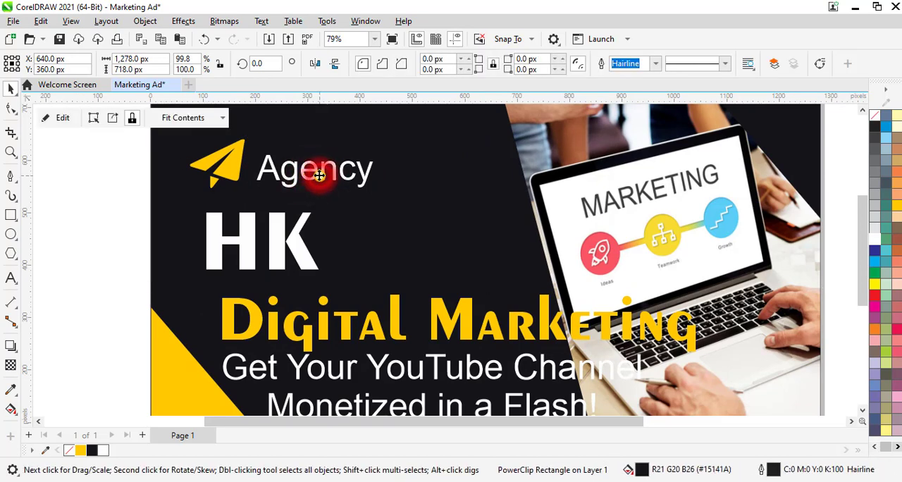
Move the "Agency" text up slightly beside the paper-plane icon, to a Y position of about 604 px.
scroll(317, 179, down, 1)
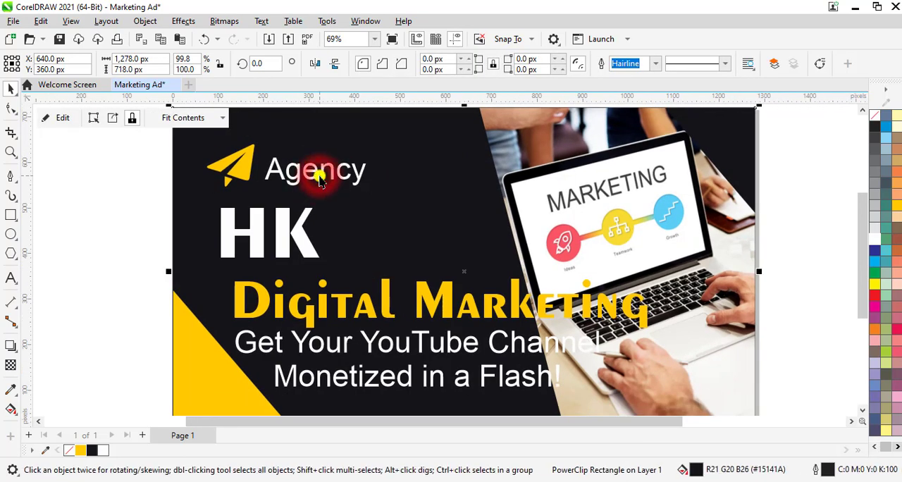
scroll(294, 176, down, 1)
ctrl+click(297, 176)
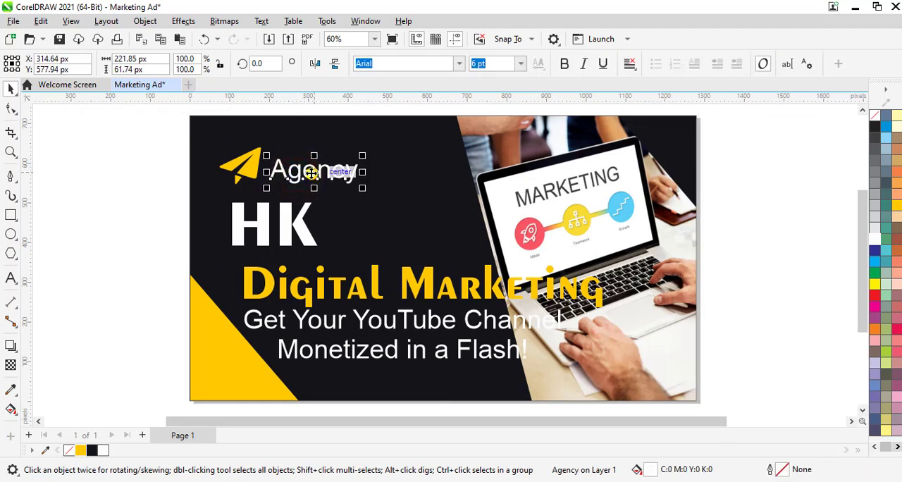
drag(315, 176, 314, 161)
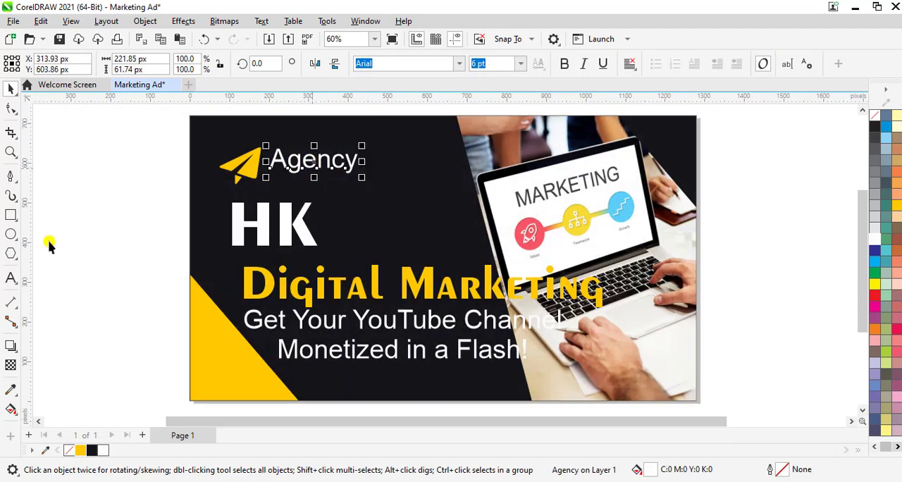
Draw a horizontal straight line about 213 px long with the Pen tool between "Agency" and "HK".
click(9, 178)
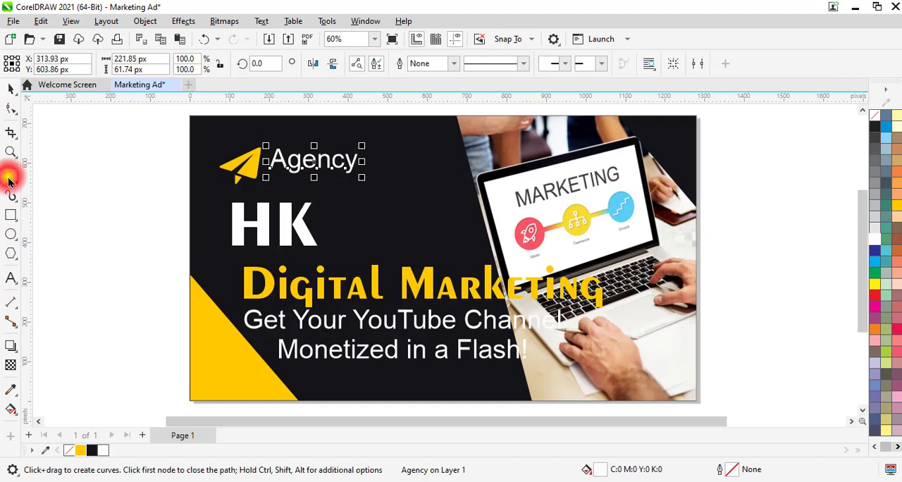
drag(268, 195, 314, 195)
key(Escape)
click(273, 197)
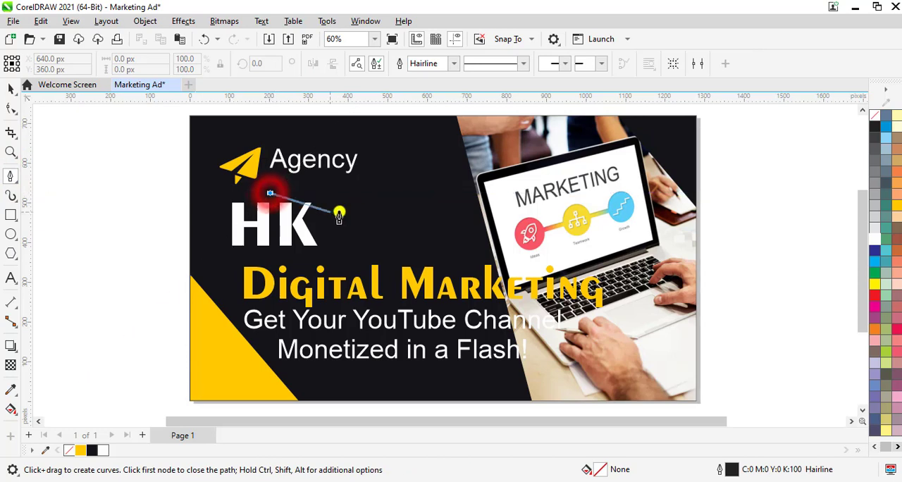
click(354, 197)
double_click(353, 198)
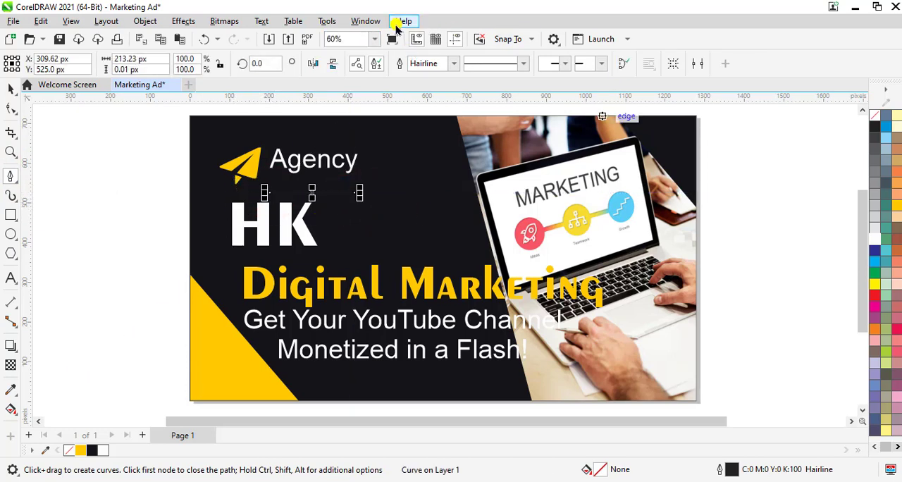
Set the outline colour of the line under "Agency" to white (C0 M0 Y0 K0) in its object properties.
click(366, 21)
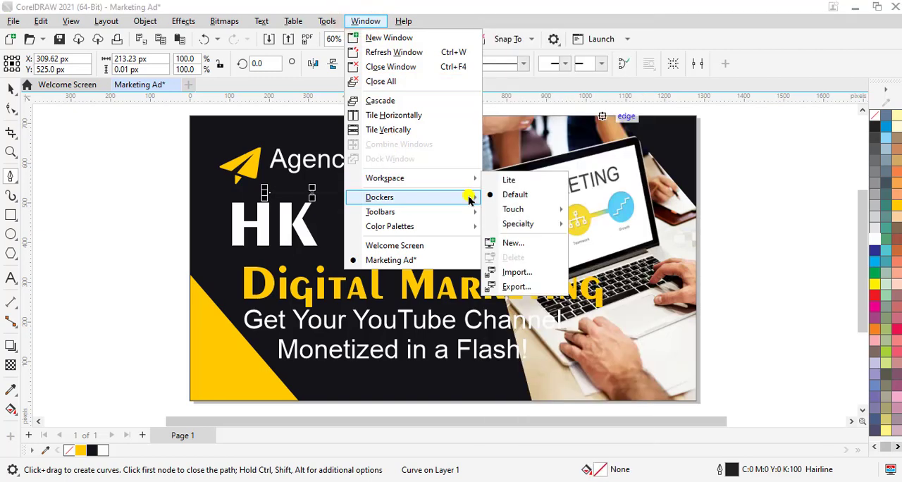
mouse_move(469, 199)
click(525, 10)
key(alt+Return)
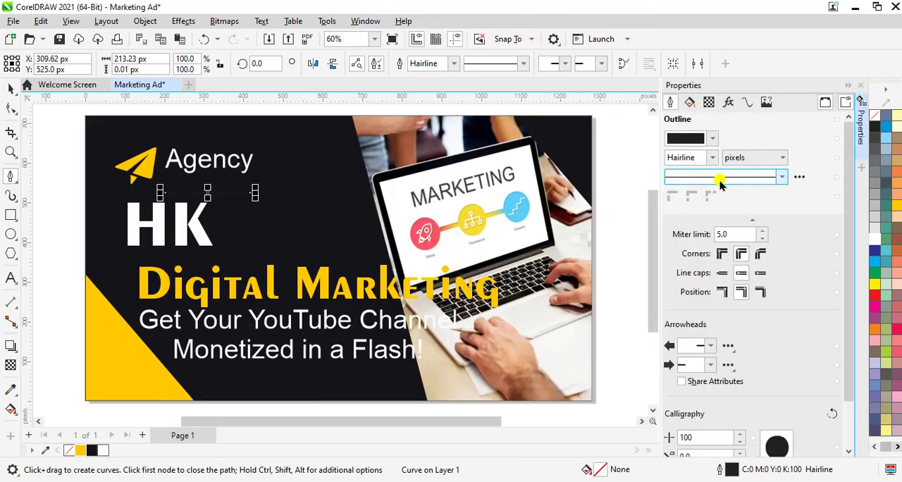
click(713, 139)
click(675, 203)
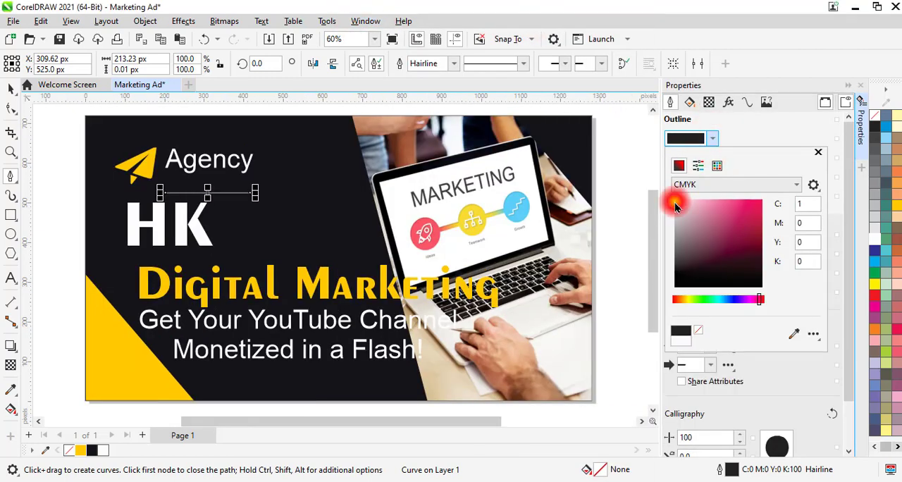
drag(675, 203, 671, 198)
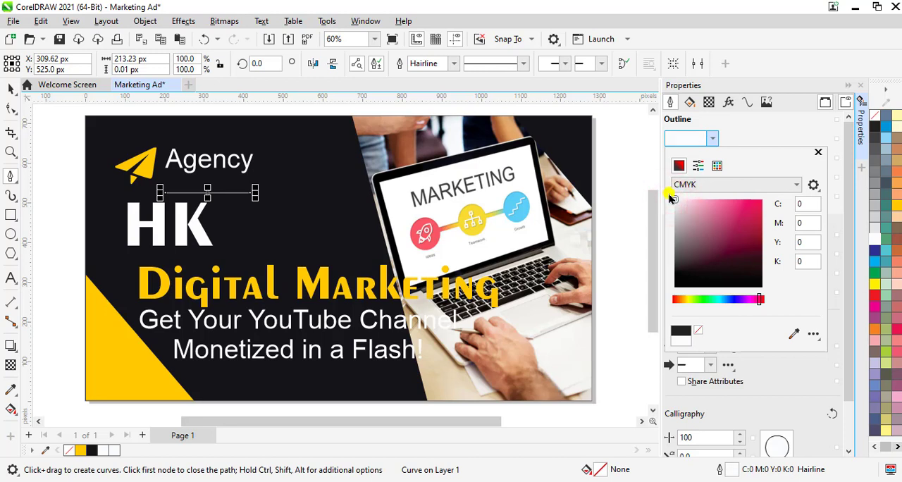
Set the outline width of the white line to 5 px.
click(448, 64)
click(454, 63)
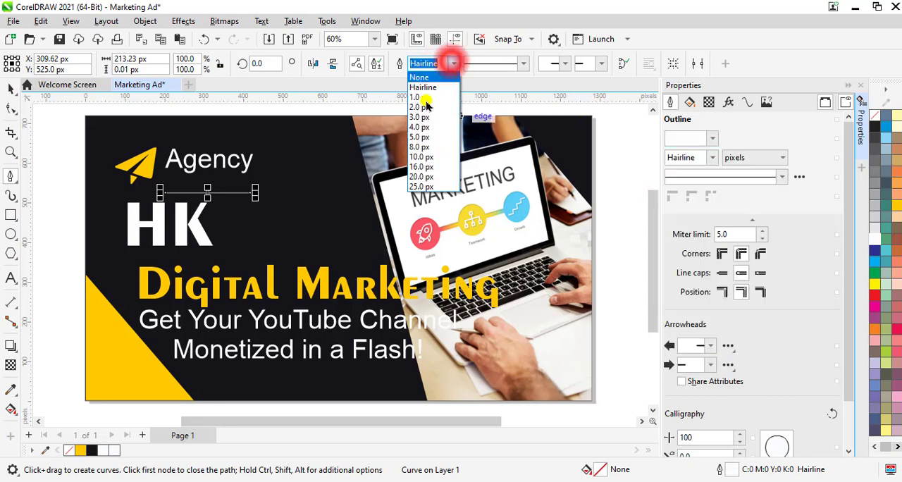
click(425, 129)
click(458, 64)
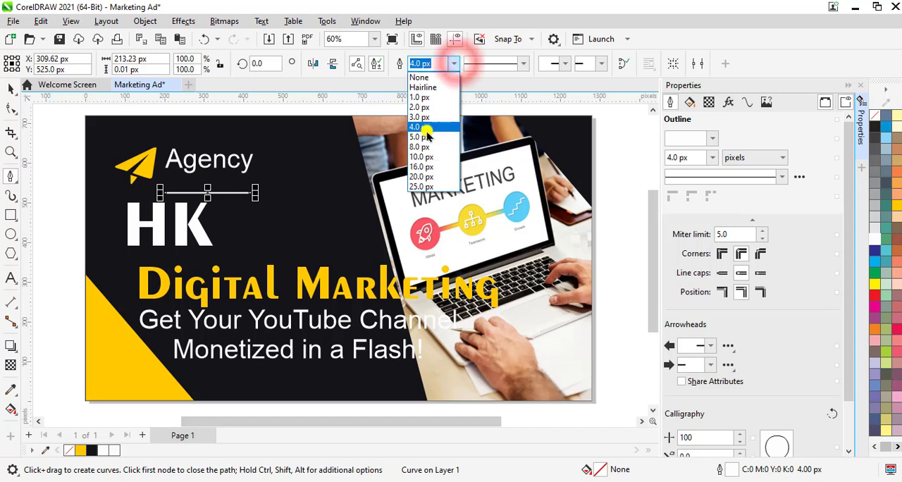
click(427, 141)
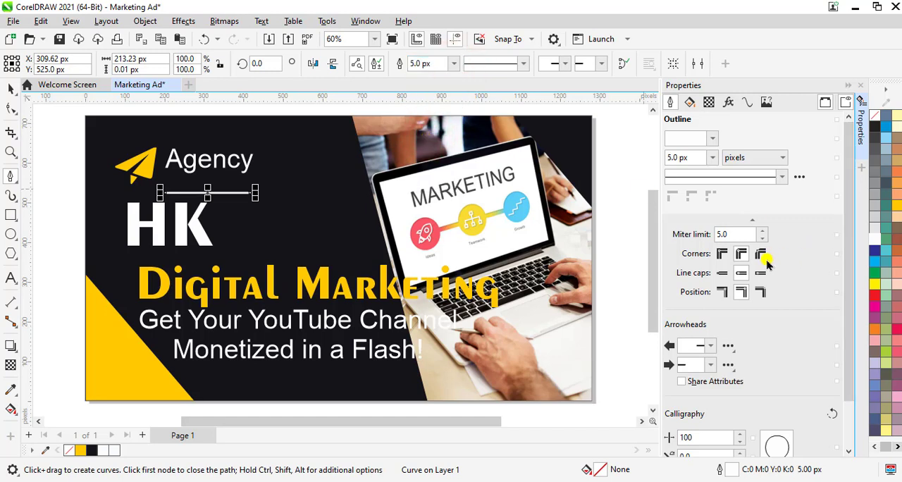
Give the white line mitered corners, extended square caps and an outside outline position, and close its properties.
click(724, 256)
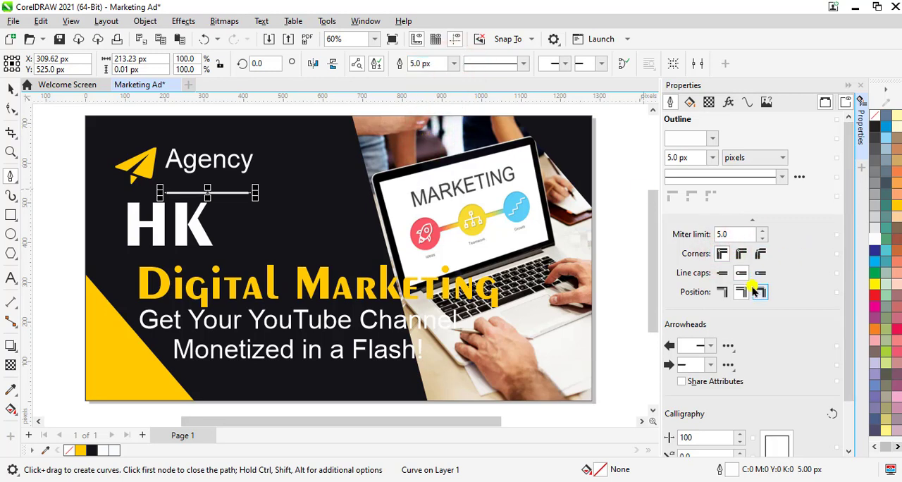
click(722, 292)
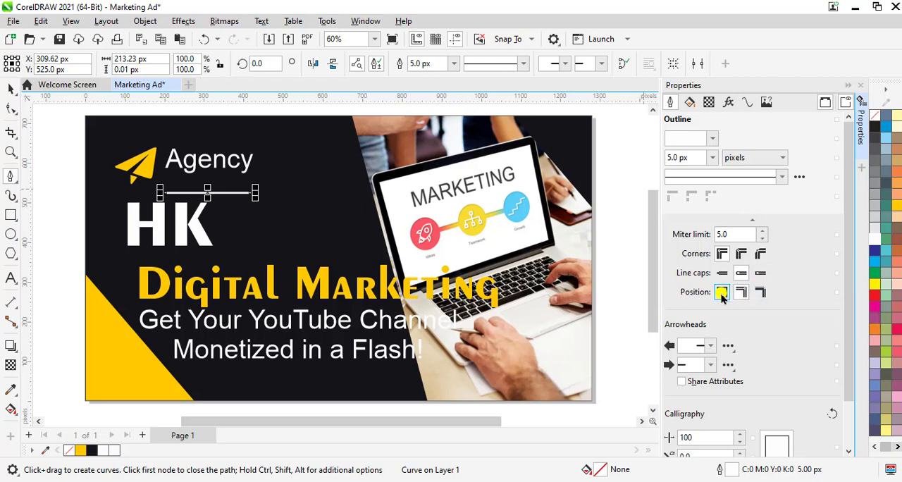
click(758, 274)
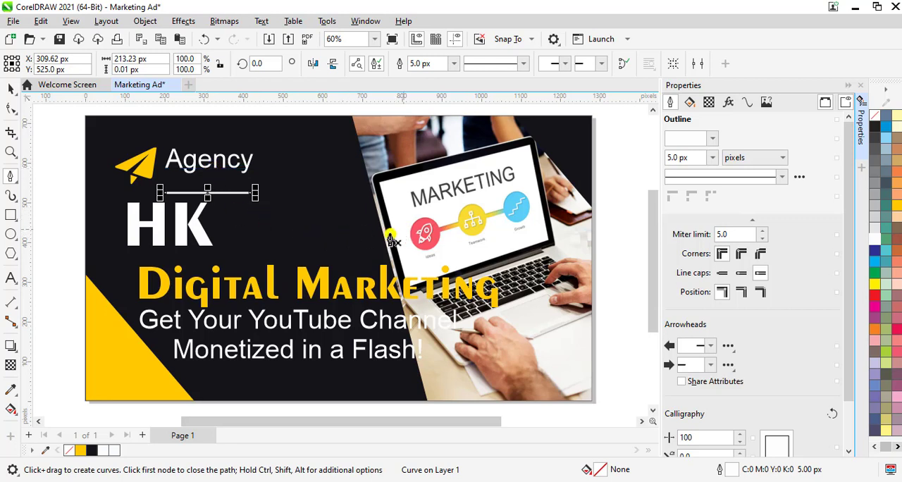
click(859, 86)
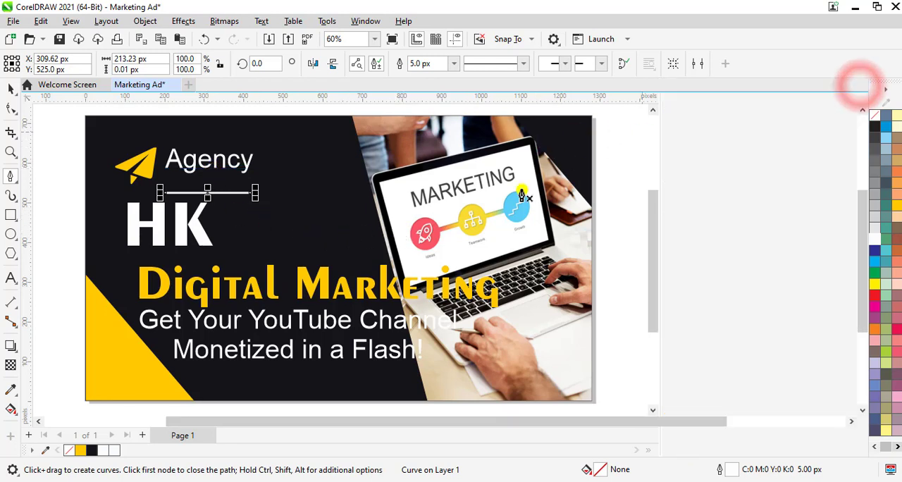
click(68, 207)
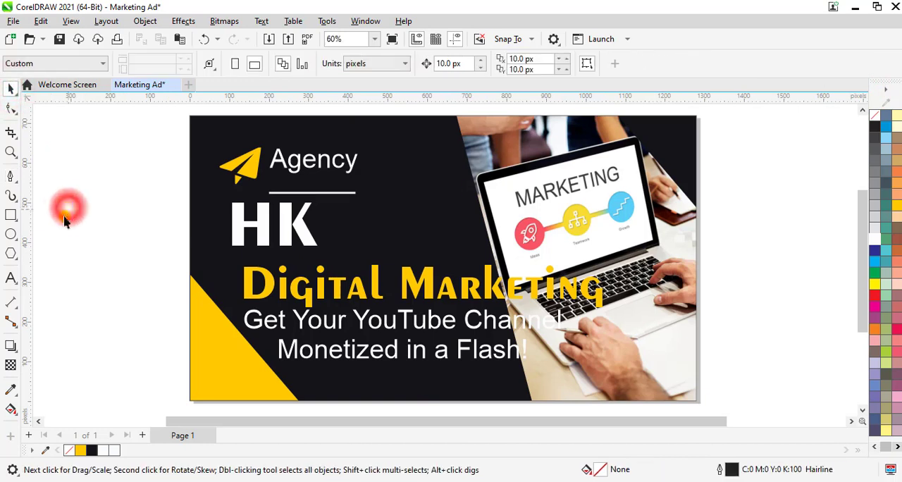
Nudge the white line straight up to Y 555 px so it sits just beneath "Agency".
click(305, 193)
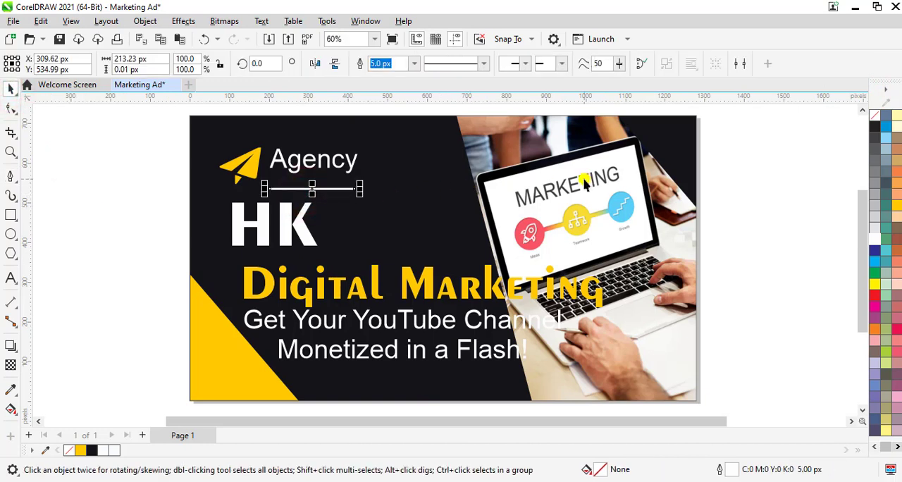
key(Up)
key(Up)
key(Up)
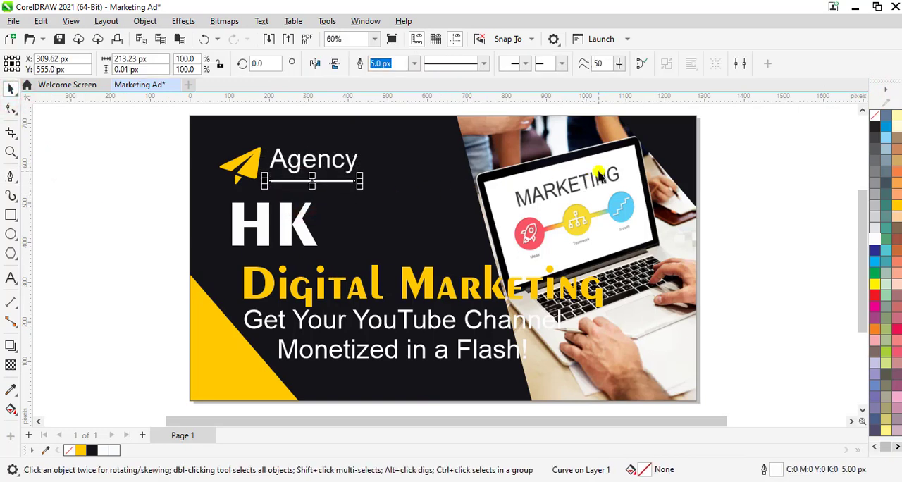
click(783, 236)
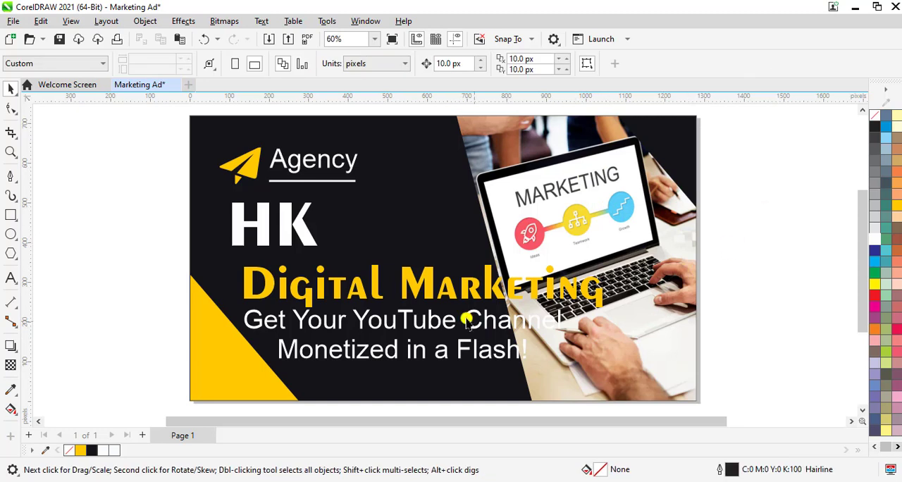
Reduce the "HK" text to 11 pt.
click(287, 238)
click(496, 62)
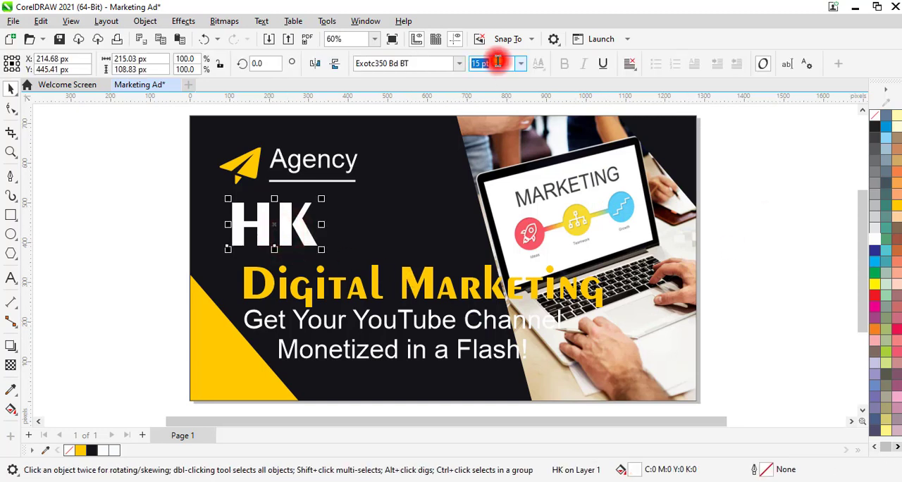
text(11)
key(Return)
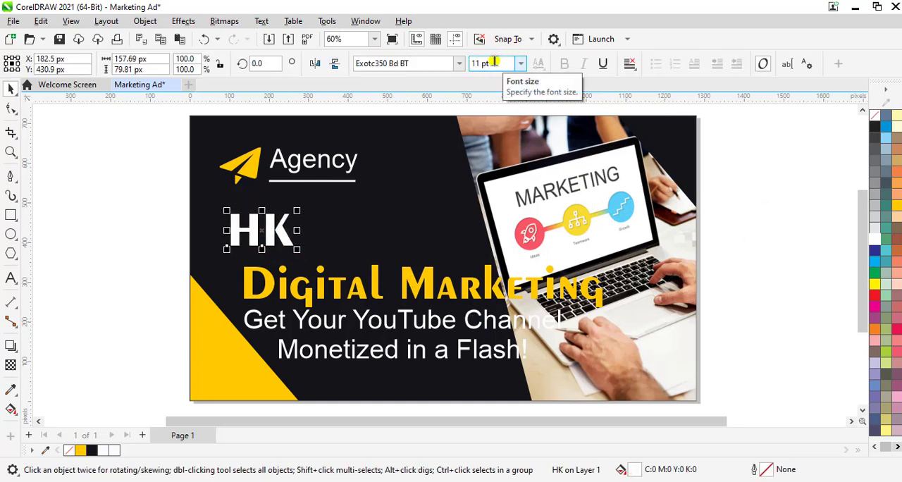
Reduce the yellow "Digital Marketing" text to 7 pt and move it up and left, close beneath "HK".
click(428, 279)
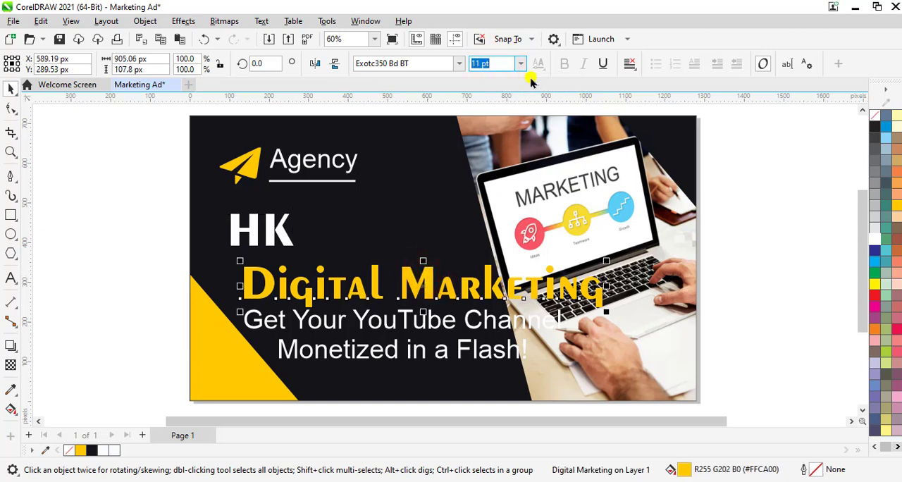
text(9)
key(Return)
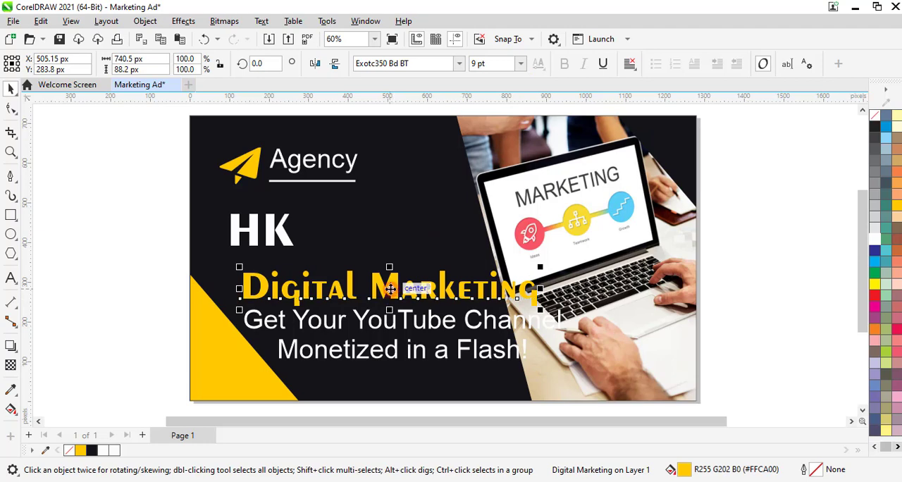
drag(389, 288, 365, 269)
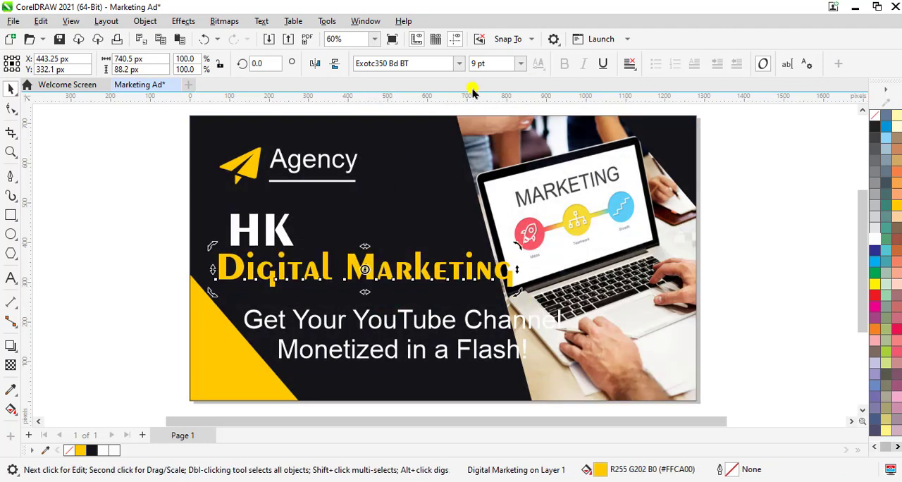
click(496, 67)
text(7)
key(Return)
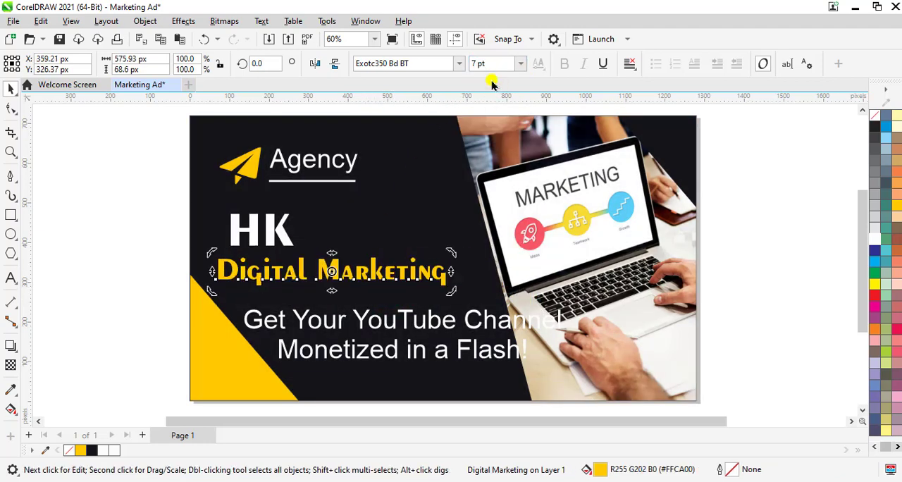
Nudge "Digital Marketing" to the right until its left edge lines up with "HK".
click(72, 239)
click(336, 282)
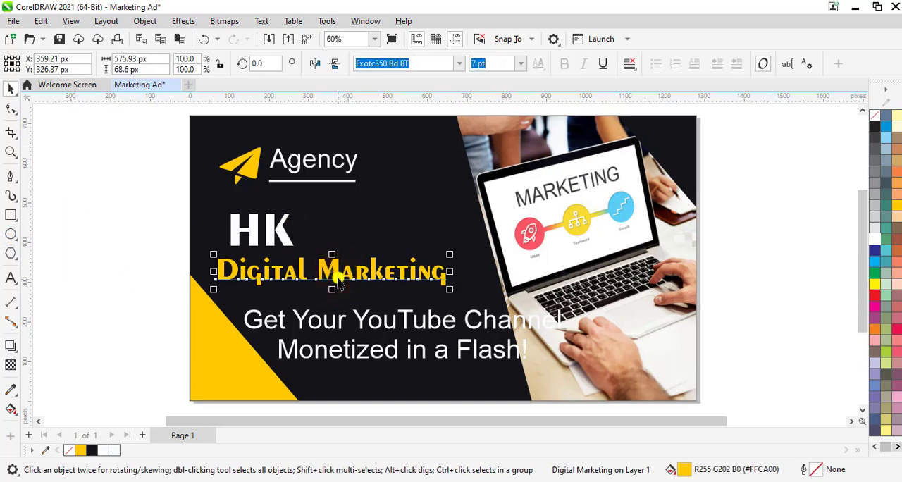
key(Right)
key(Right)
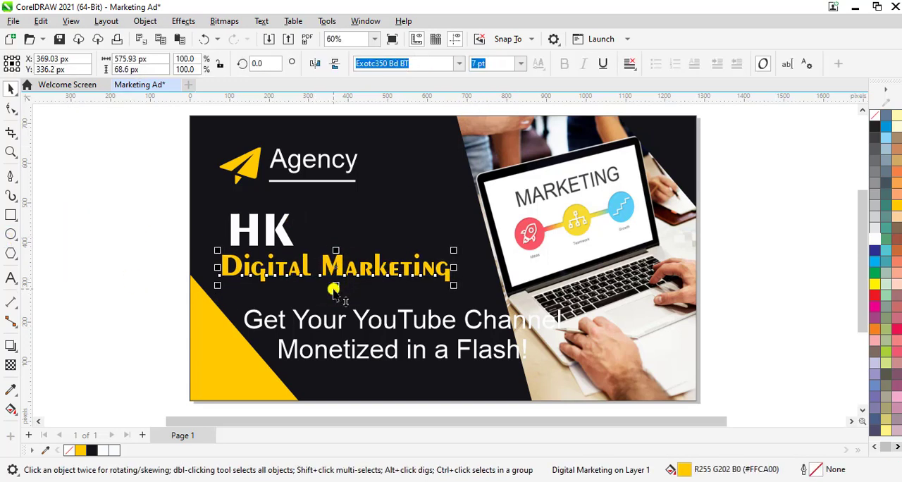
key(Right)
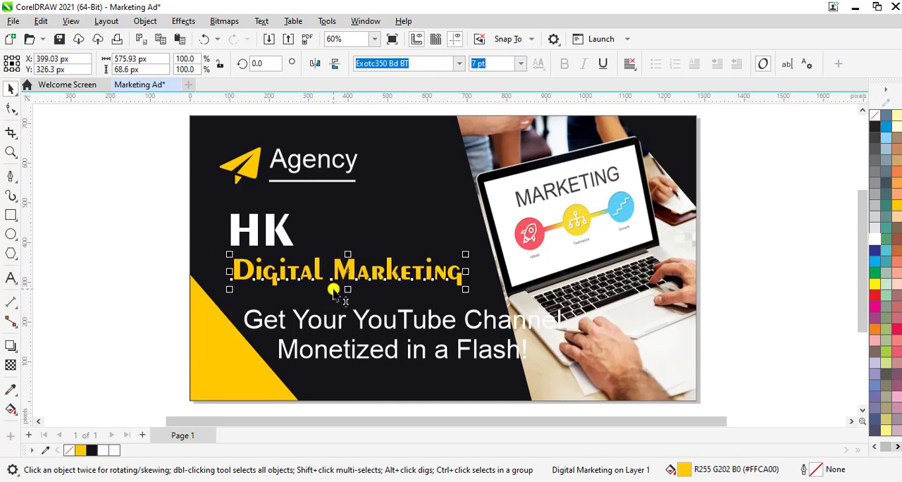
Move "HK" down close to "Digital Marketing" and set its font size to 9 pt.
click(274, 239)
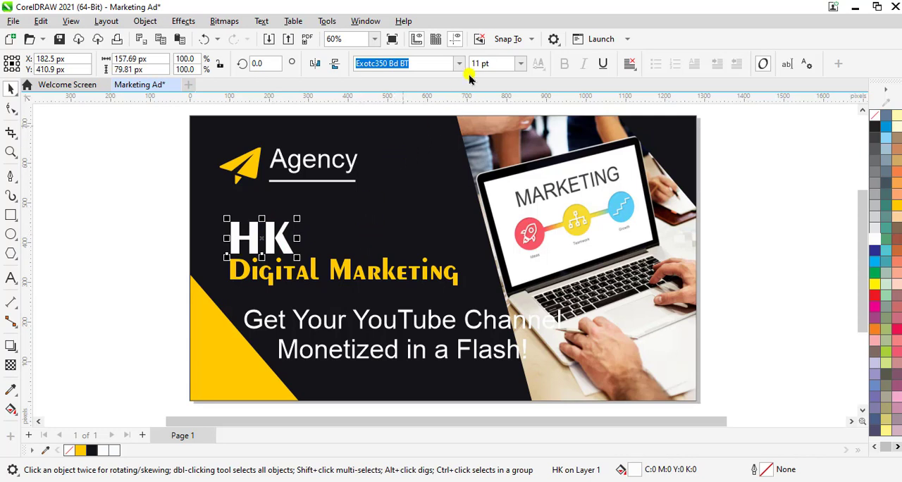
click(506, 63)
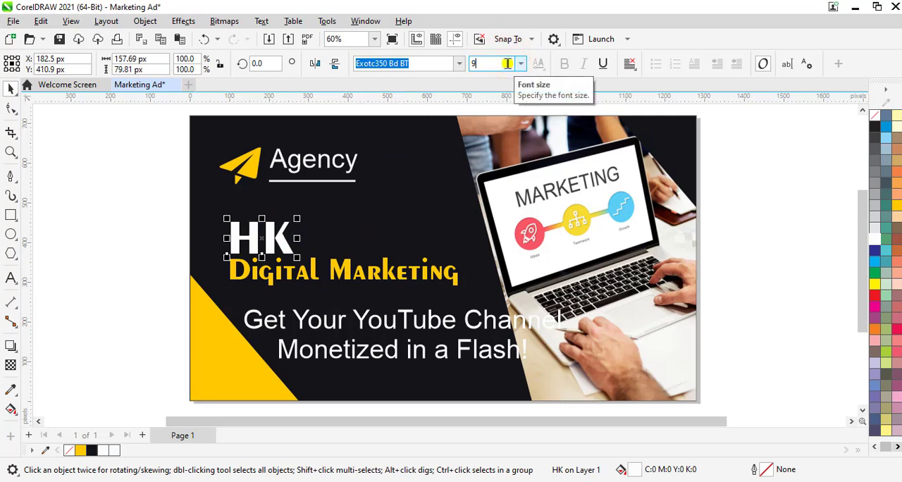
key(Return)
click(753, 291)
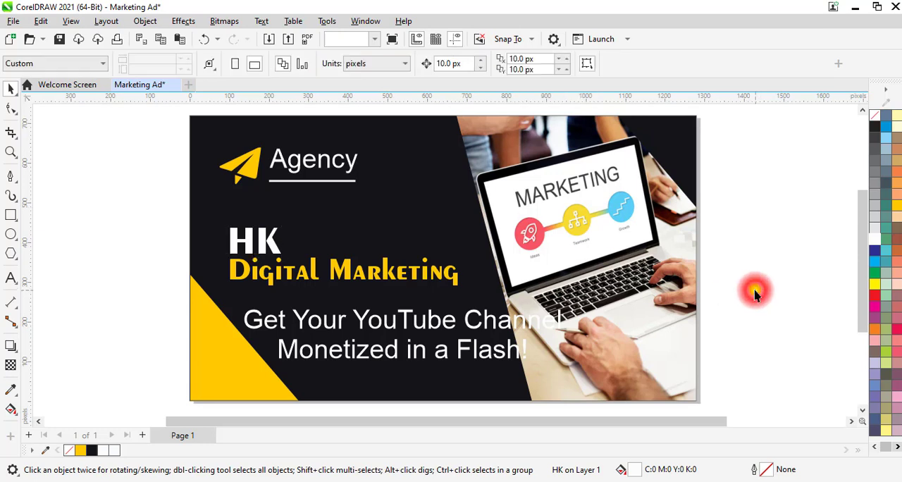
Reduce the two-line YouTube tagline to 4 pt.
click(439, 322)
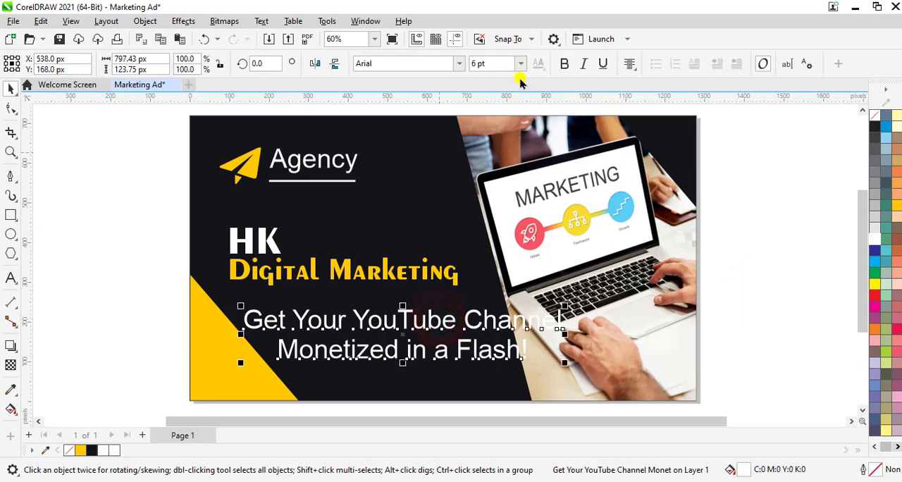
click(510, 64)
text(4)
key(Return)
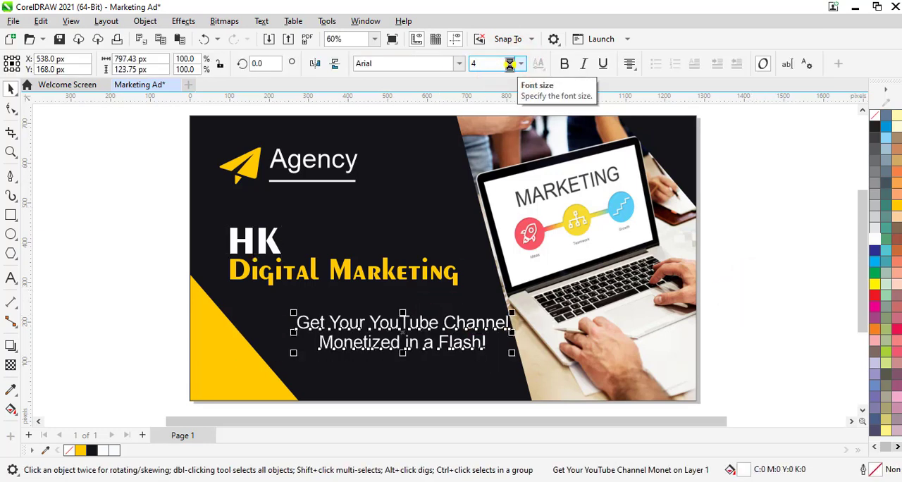
Move the two-line YouTube tagline up close beneath "Digital Marketing" and set its font size to 3 pt.
drag(403, 331, 348, 307)
click(507, 61)
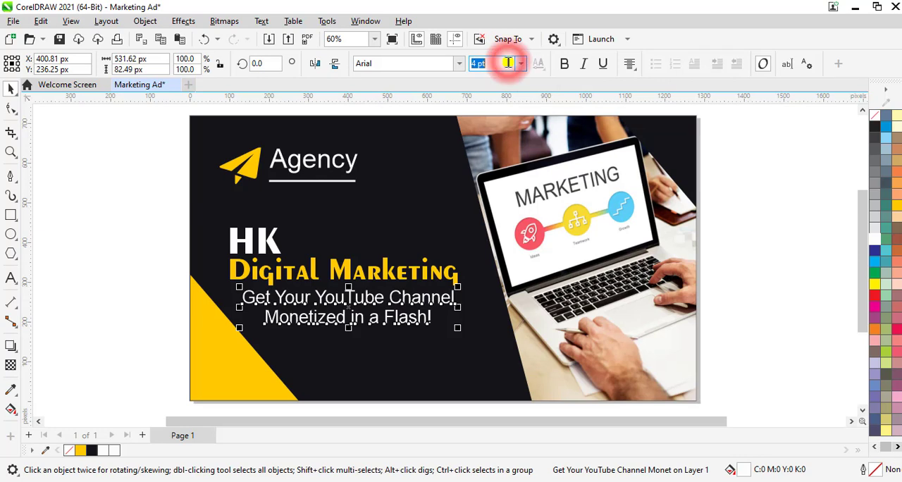
text(3)
key(Return)
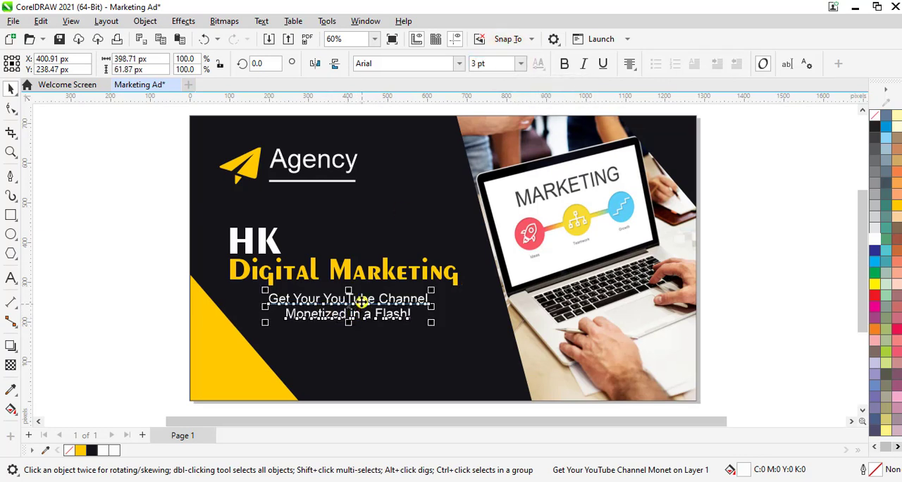
drag(350, 307, 349, 306)
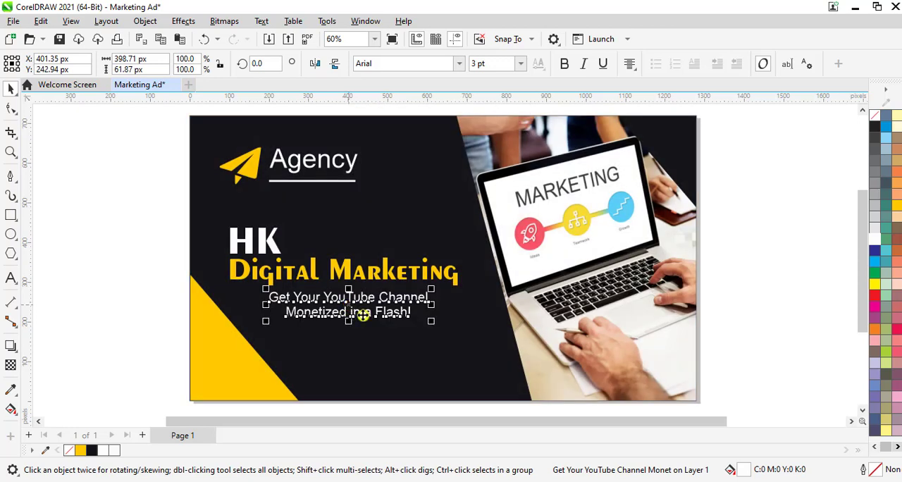
click(762, 268)
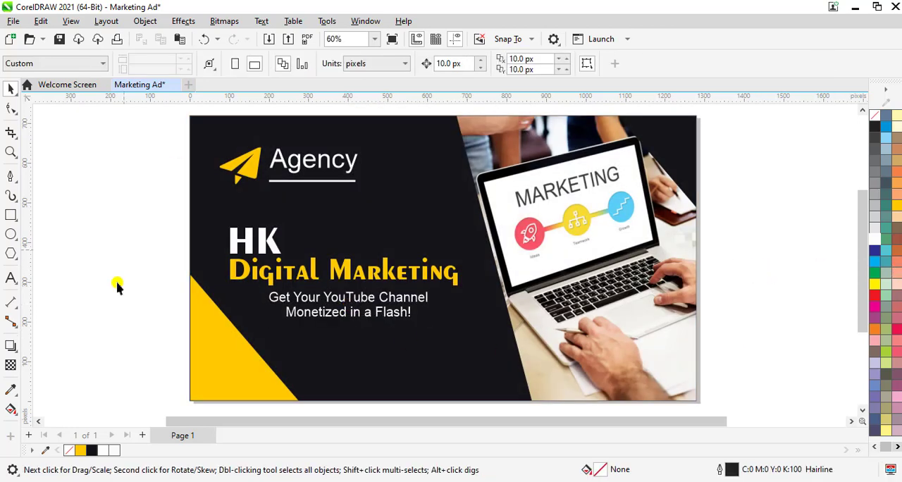
Draw a rectangle about 54 by 51 px beside the page, filled with the ad's yellow and without an outline.
click(10, 215)
drag(58, 192, 92, 225)
click(11, 89)
click(80, 450)
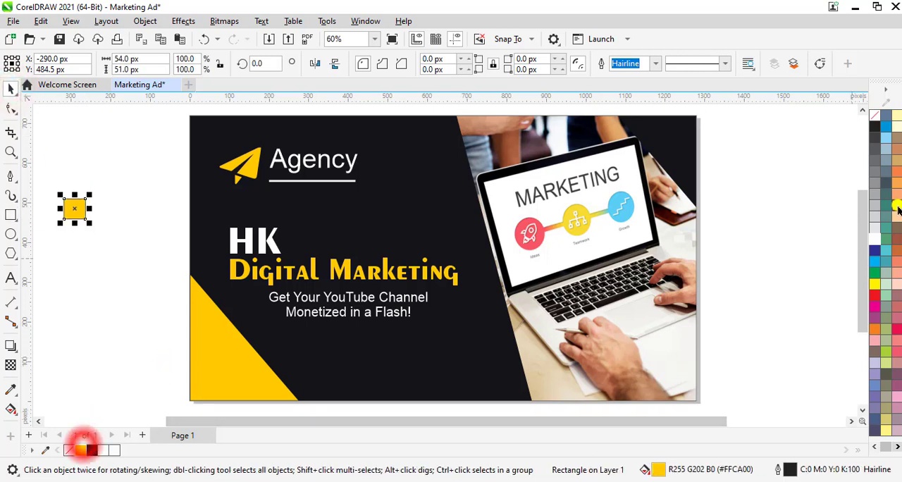
right_click(874, 116)
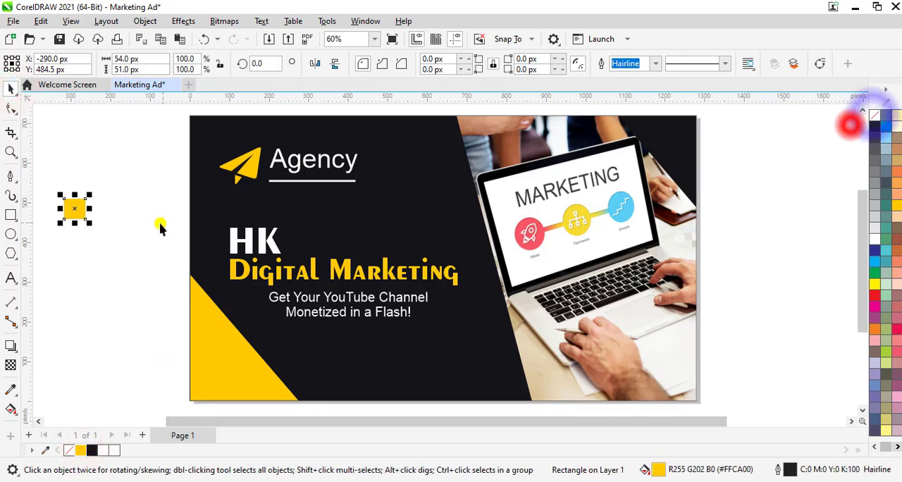
Duplicate the small yellow square below and to the right of the original.
click(104, 255)
key(Tab)
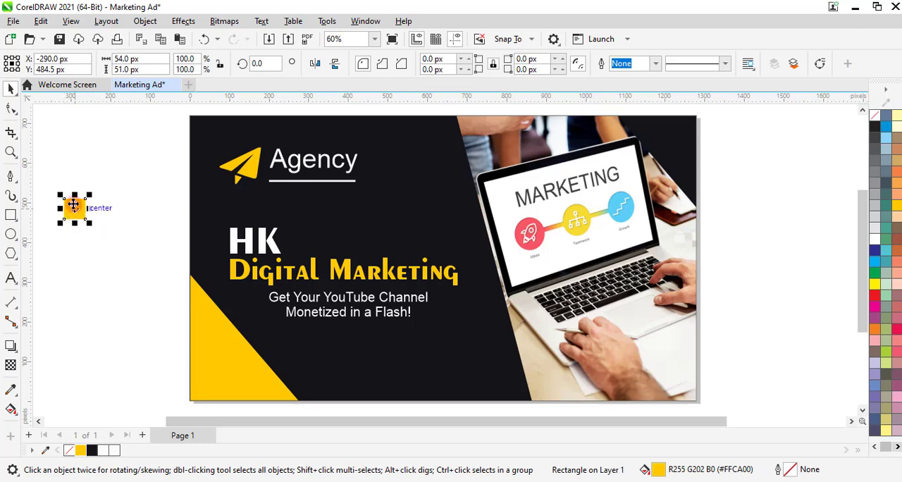
drag(74, 205, 119, 255)
right_click(119, 255)
Import Phone Icon.png from the Icons folder and place it about 73 px wide beside the page.
key(ctrl+i)
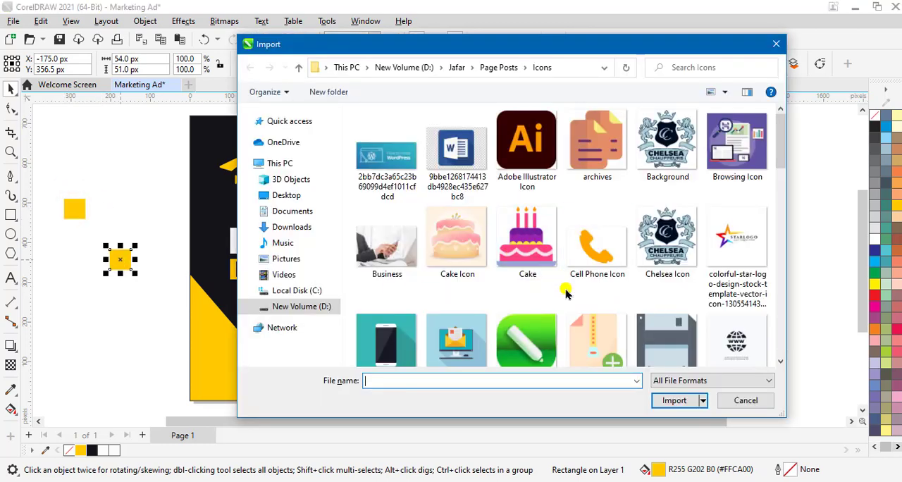
scroll(565, 292, down, 5)
click(737, 147)
click(674, 400)
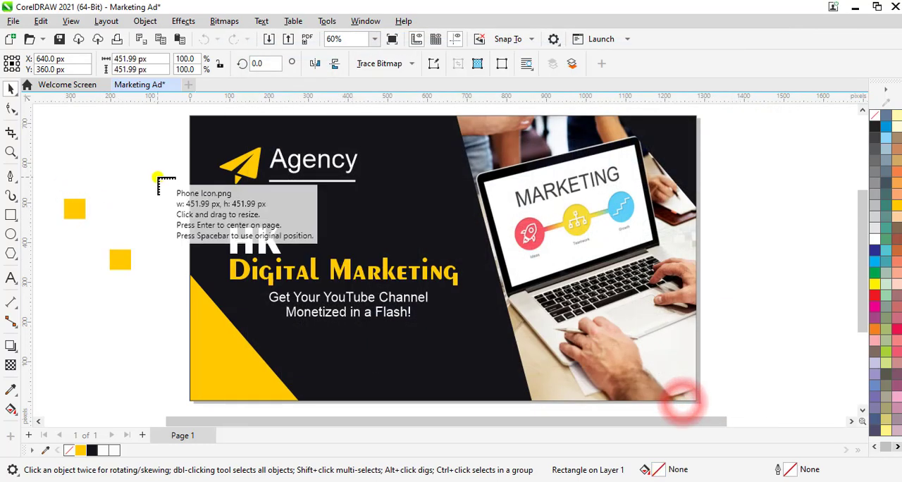
drag(110, 141, 135, 169)
PowerClip the phone icon inside the upper yellow square and fit it proportionally to the frame.
right_click(124, 165)
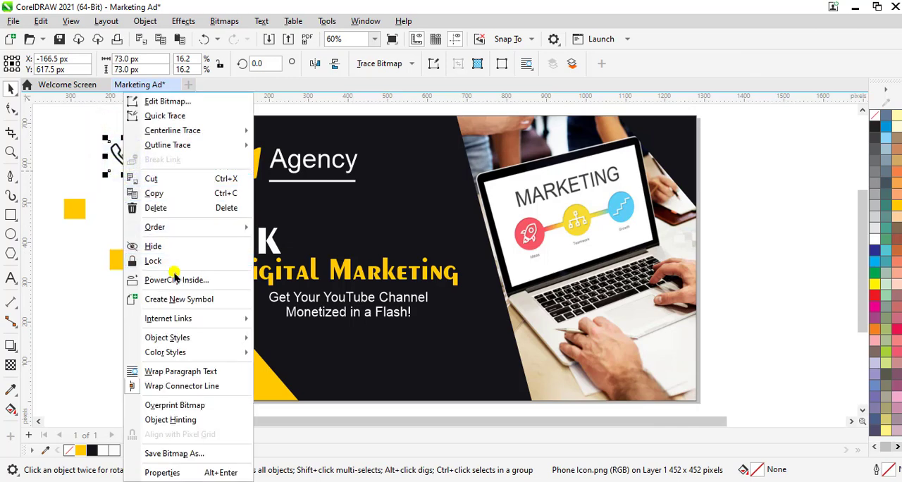
click(175, 279)
click(75, 211)
click(176, 118)
click(180, 167)
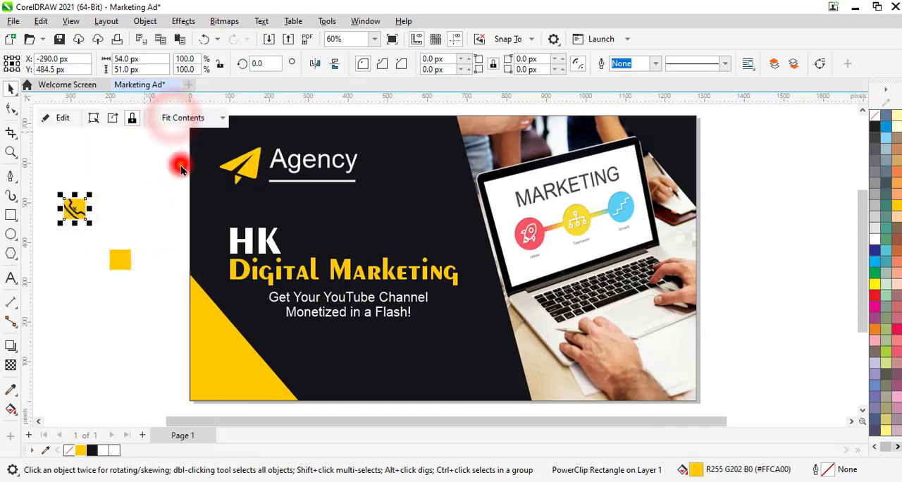
click(151, 191)
click(74, 205)
click(176, 116)
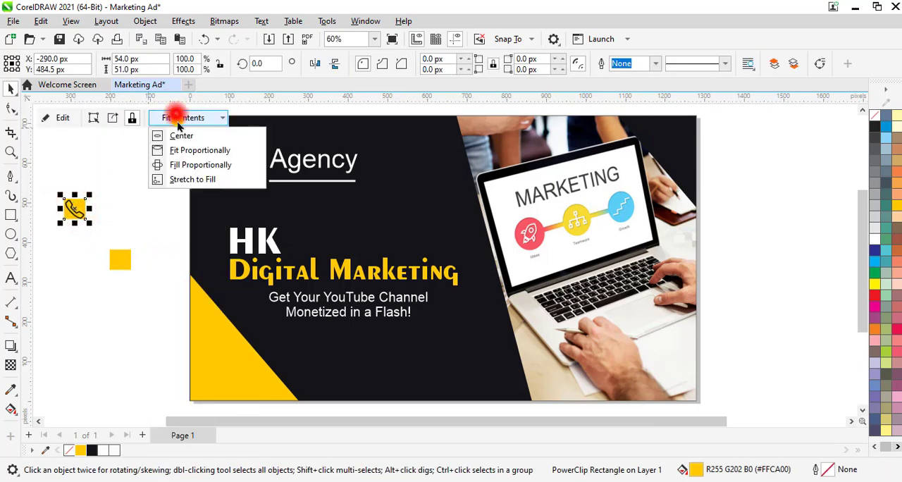
click(199, 150)
Move the phone icon square to the right, above the plain square, and round its corners to about 4.84 px.
scroll(76, 208, up, 4)
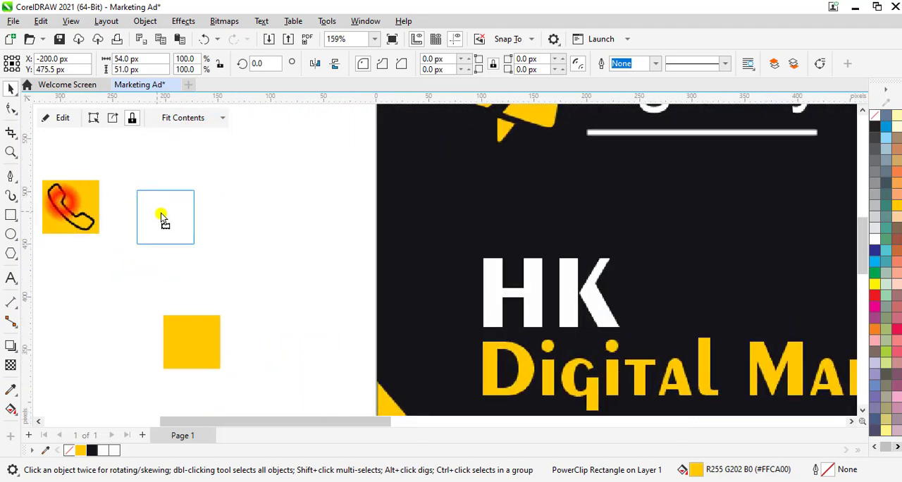
drag(162, 219, 177, 221)
click(249, 267)
click(161, 221)
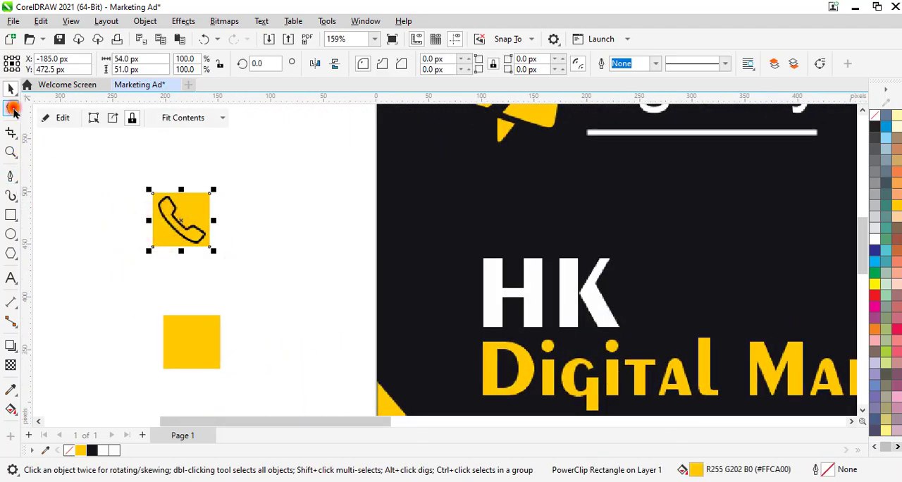
click(13, 108)
drag(211, 194, 208, 194)
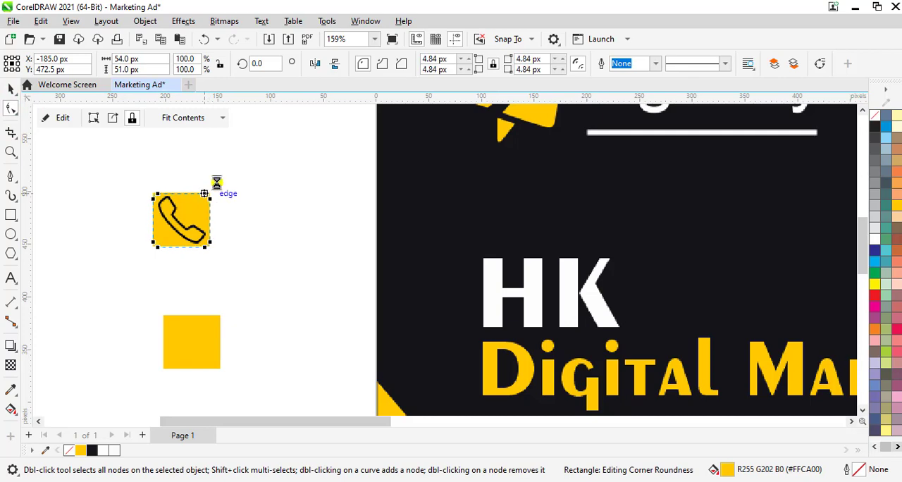
click(257, 177)
Increase the phone icon square's corner rounding to about 9.75 px.
scroll(264, 191, down, 3)
scroll(248, 204, up, 2)
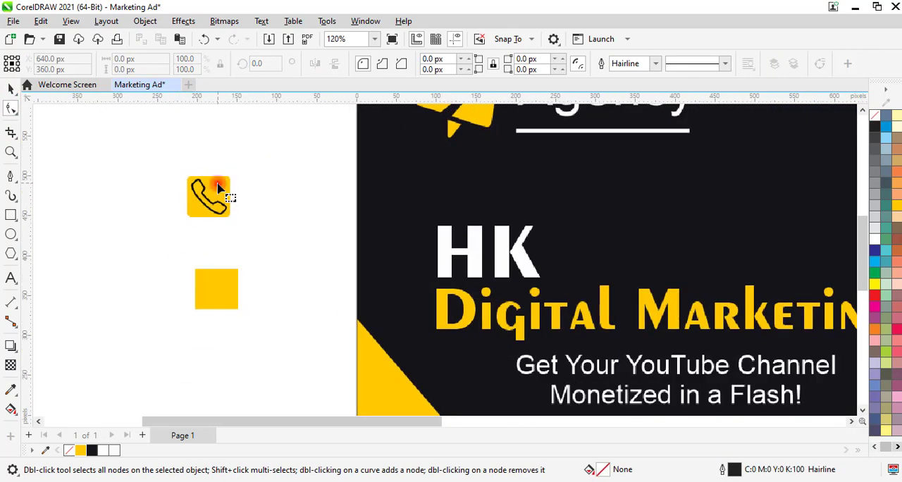
click(218, 186)
scroll(223, 185, up, 2)
drag(223, 183, 217, 183)
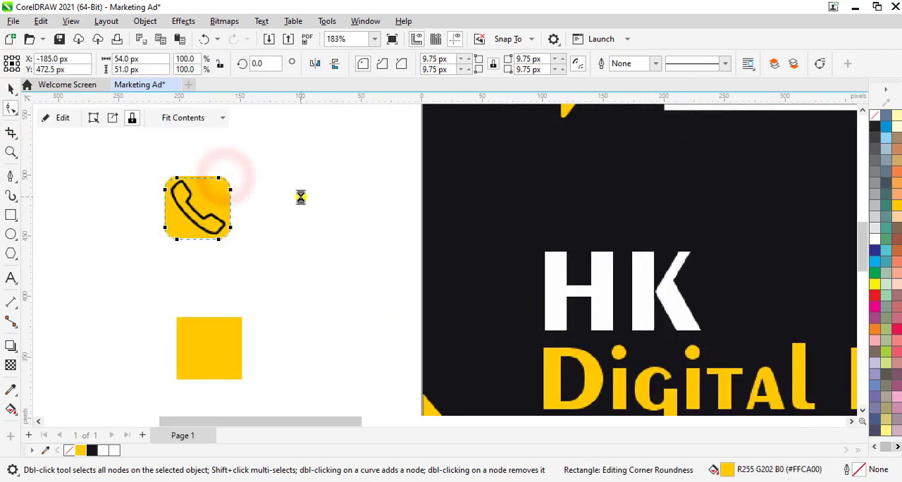
Round the corners of the plain yellow square to about 12.11 px.
click(221, 356)
drag(242, 317, 226, 323)
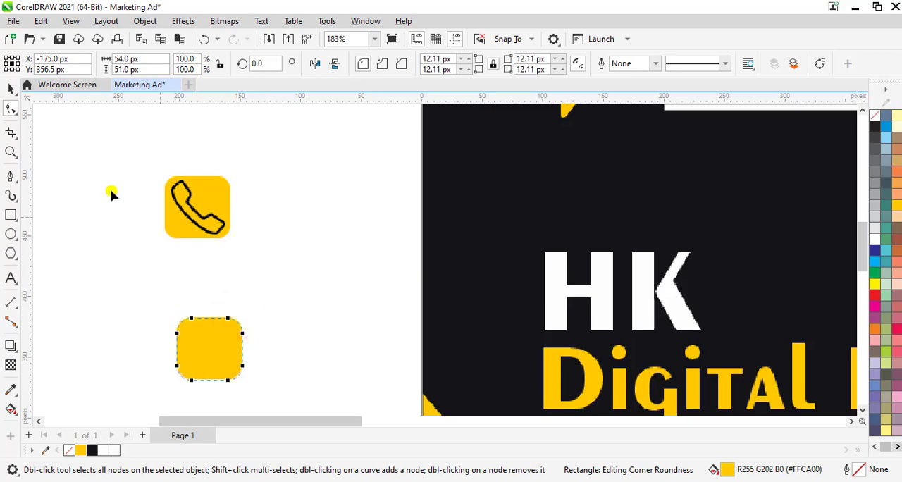
click(11, 88)
scroll(298, 302, down, 2)
click(299, 303)
drag(383, 421, 408, 421)
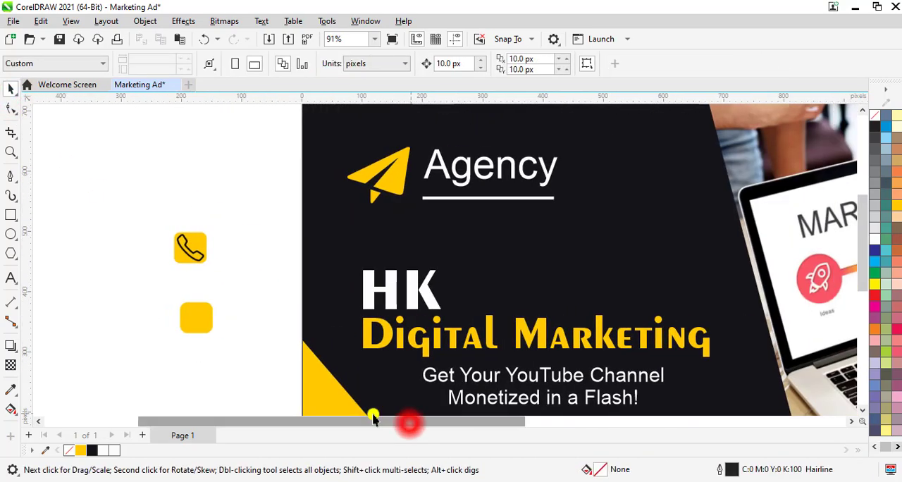
Import the WhatsApp SVG from Tools > Icons > Social Media Icons at 1:1 scaling and place it about 115 px wide above the squares.
key(ctrl+i)
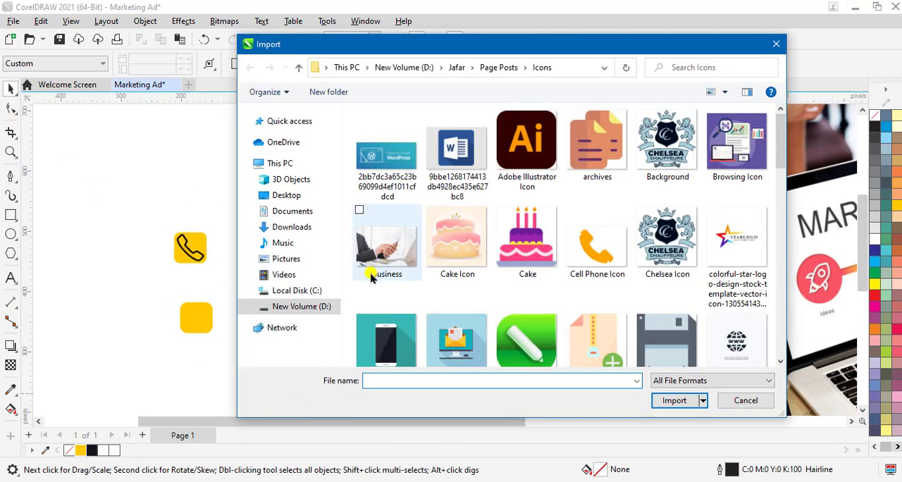
click(299, 68)
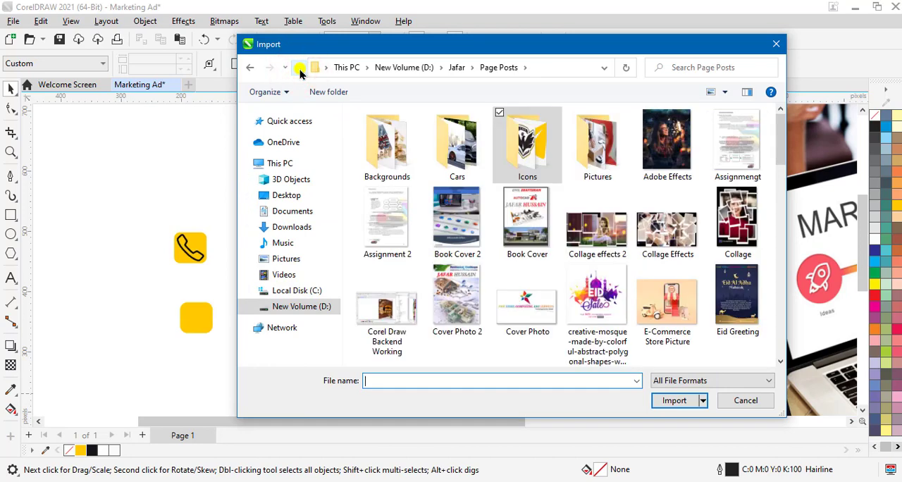
click(301, 71)
double_click(386, 227)
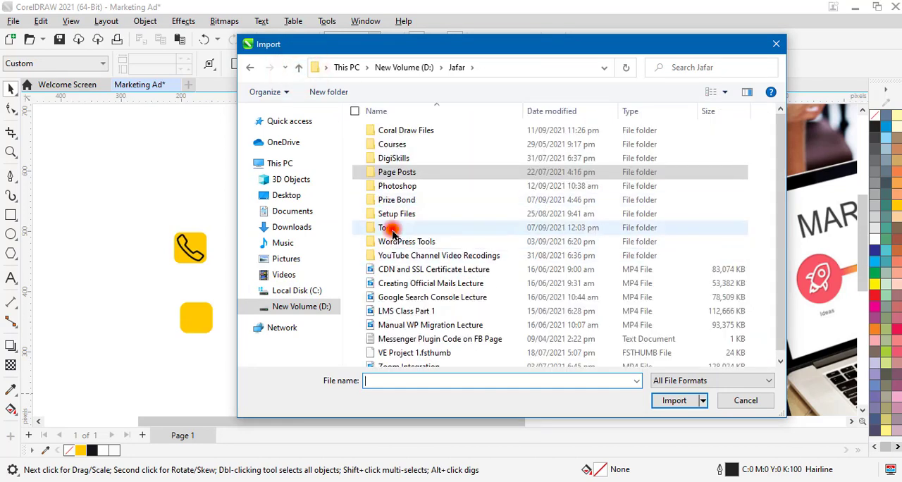
double_click(395, 157)
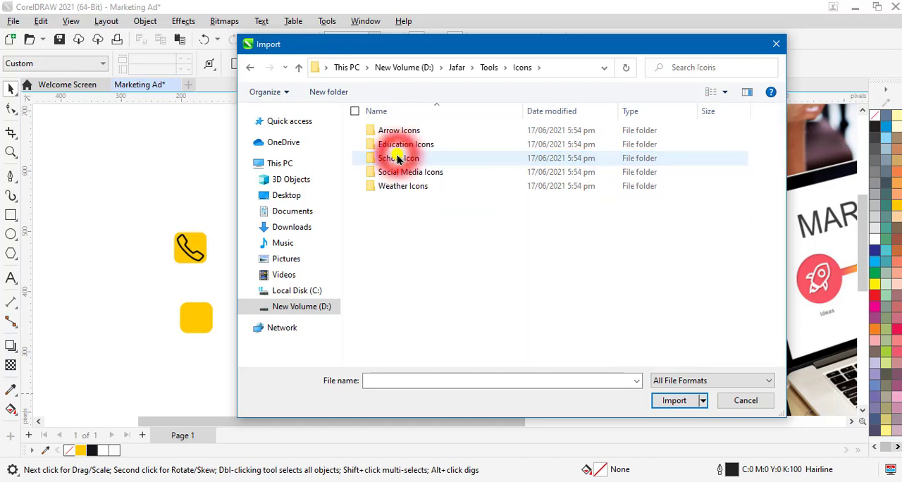
double_click(408, 176)
scroll(402, 176, down, 6)
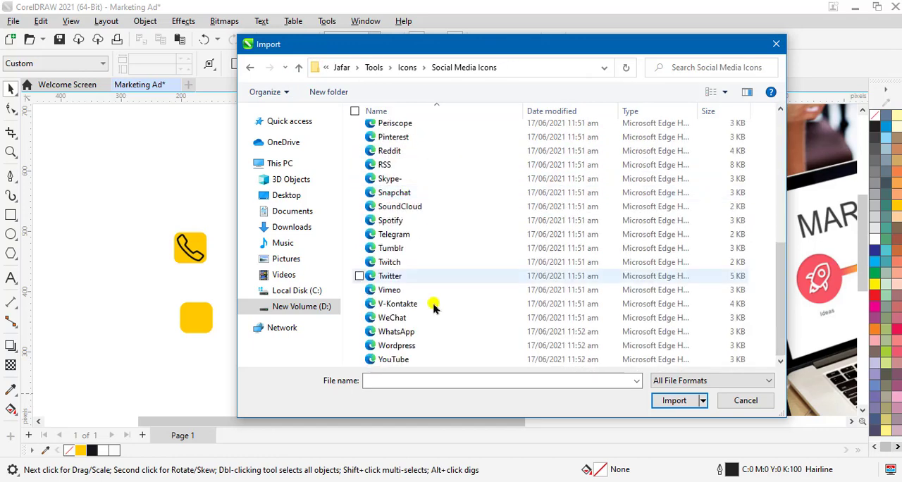
click(407, 330)
click(676, 427)
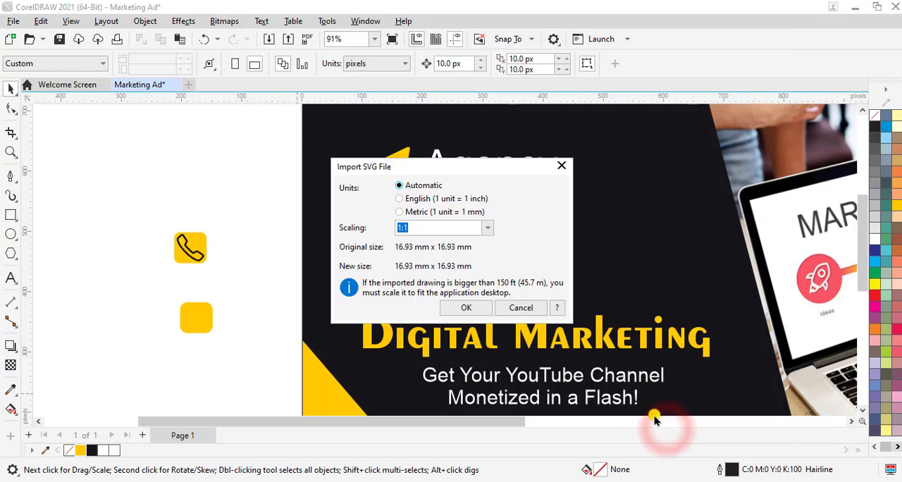
click(464, 305)
drag(141, 132, 218, 209)
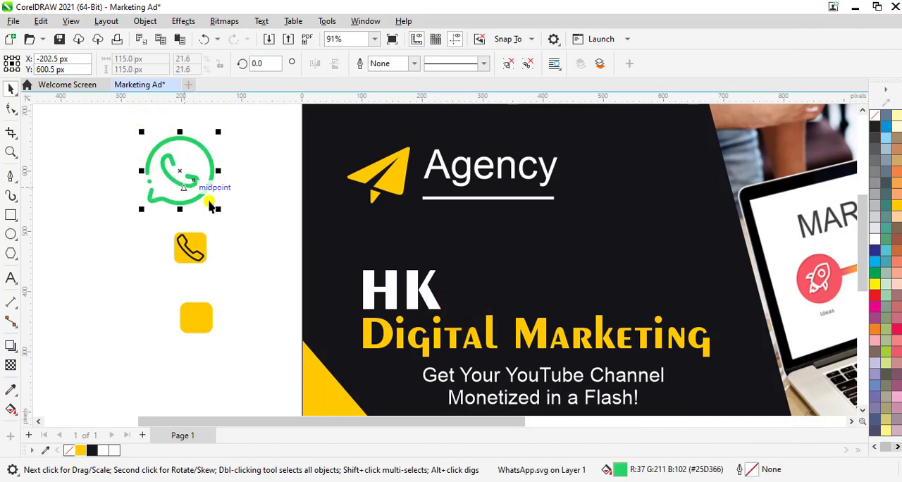
Fill the WhatsApp icon with black and PowerClip it inside the plain yellow rounded square.
click(875, 126)
right_click(187, 173)
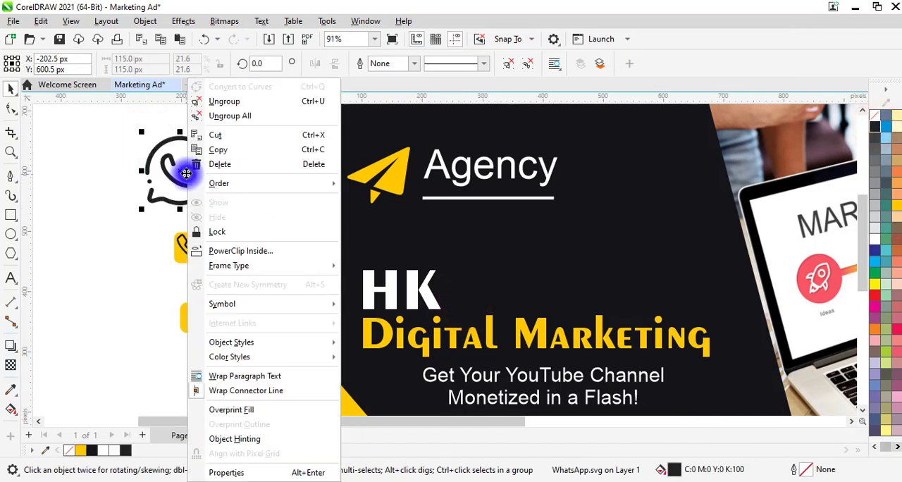
click(236, 247)
click(201, 312)
Fit the clipped WhatsApp icon proportionally to its yellow frame.
click(221, 119)
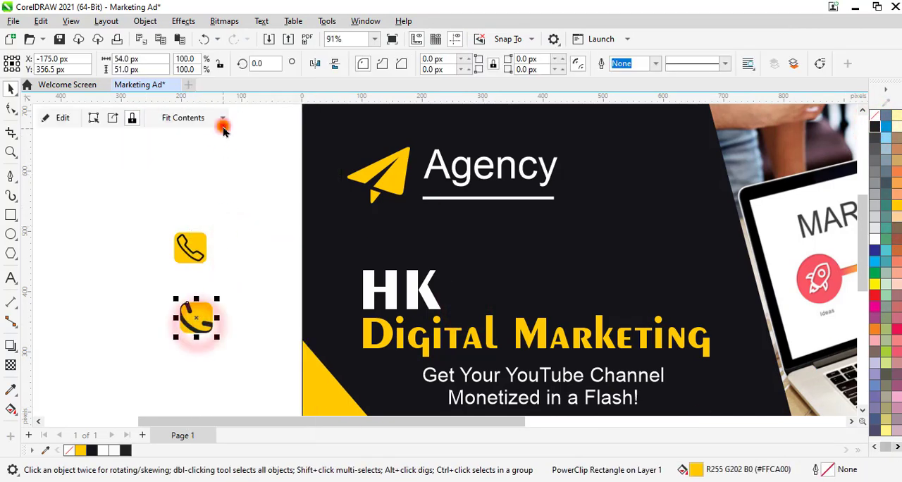
click(216, 157)
click(217, 116)
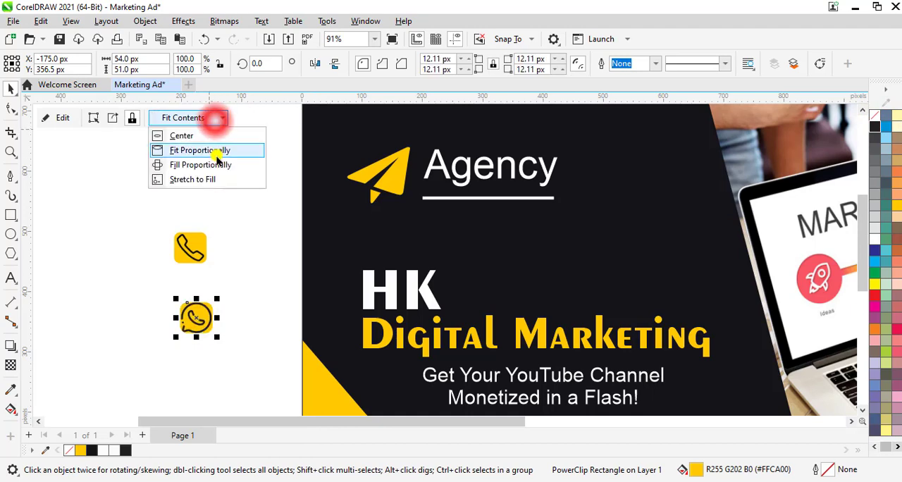
click(217, 166)
click(212, 119)
click(211, 150)
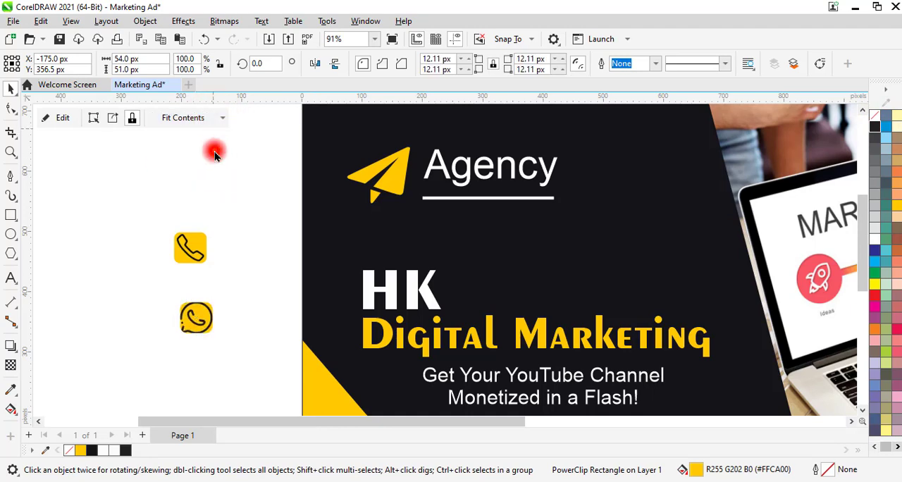
Edit the WhatsApp PowerClip contents and shrink the icon slightly to leave a margin inside the yellow frame.
click(62, 118)
scroll(199, 326, up, 1)
click(198, 325)
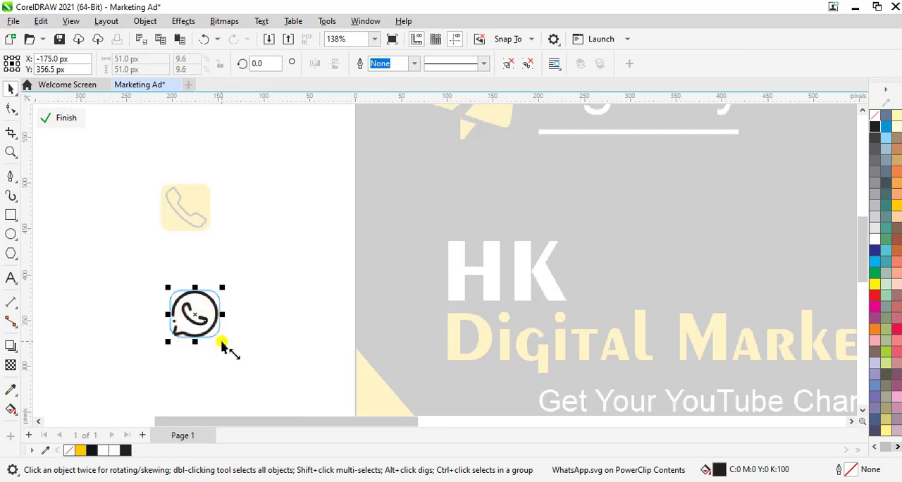
drag(222, 343, 224, 347)
click(277, 211)
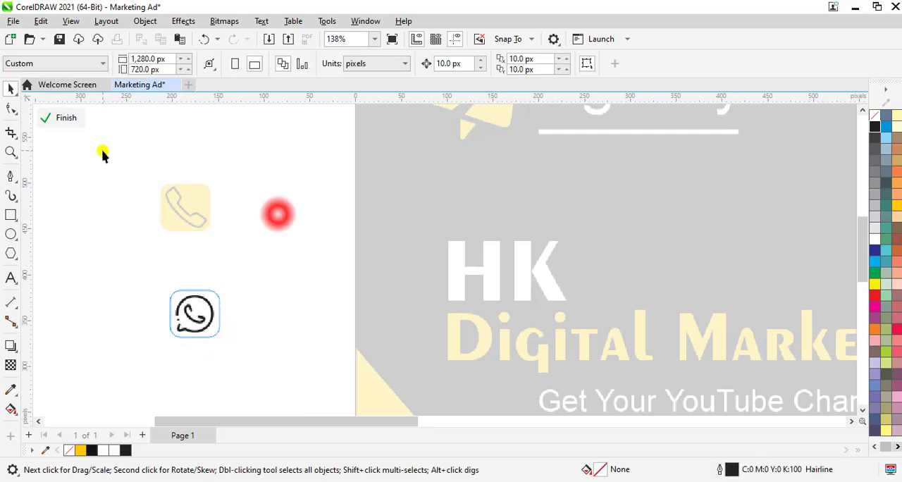
click(64, 118)
Move the phone and WhatsApp squares onto the ad, side by side beneath the tagline.
click(672, 283)
drag(860, 281, 860, 261)
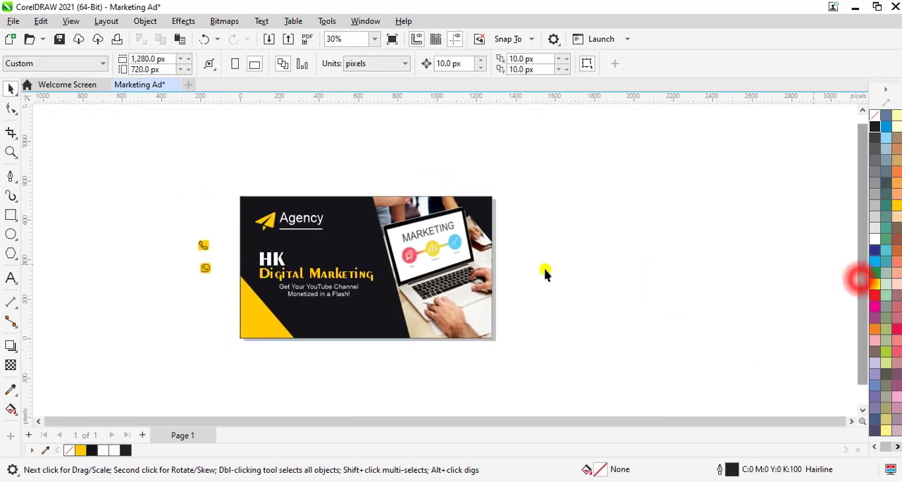
scroll(310, 279, up, 1)
click(144, 225)
drag(145, 224, 285, 337)
drag(150, 265, 372, 339)
click(704, 314)
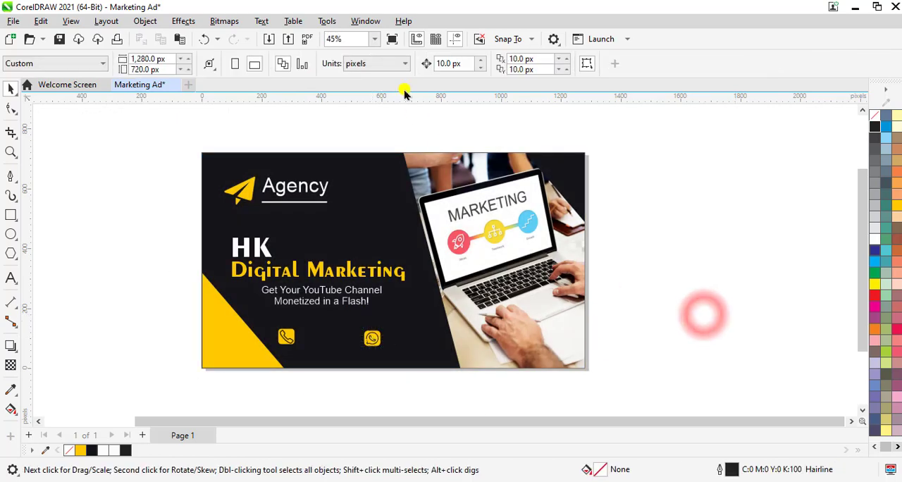
click(374, 39)
click(346, 46)
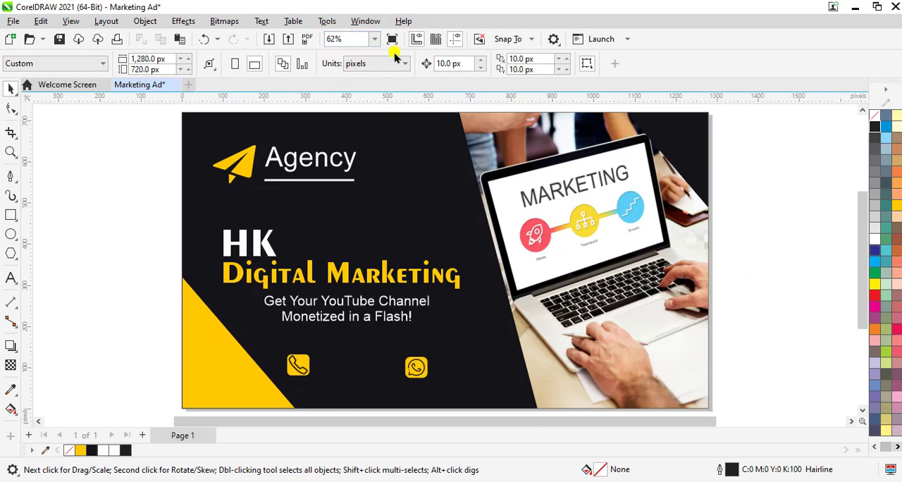
Fit the whole page in view and preview the ad full screen.
click(373, 38)
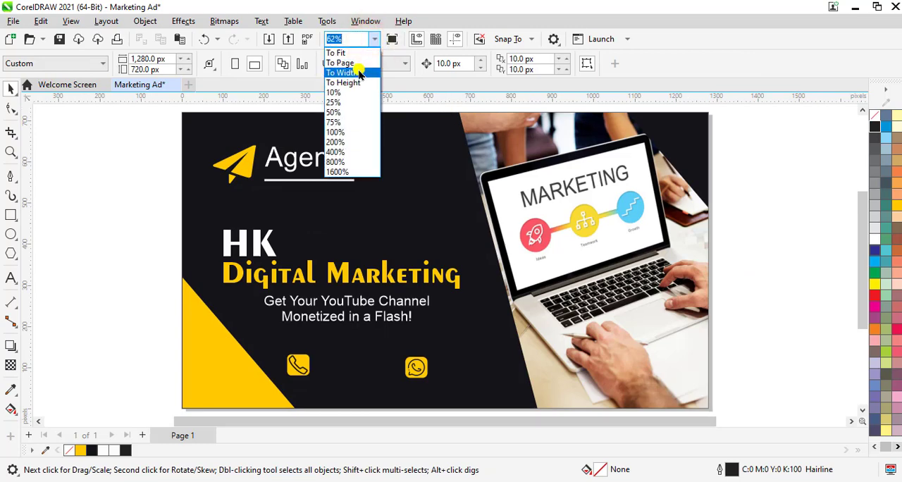
click(358, 66)
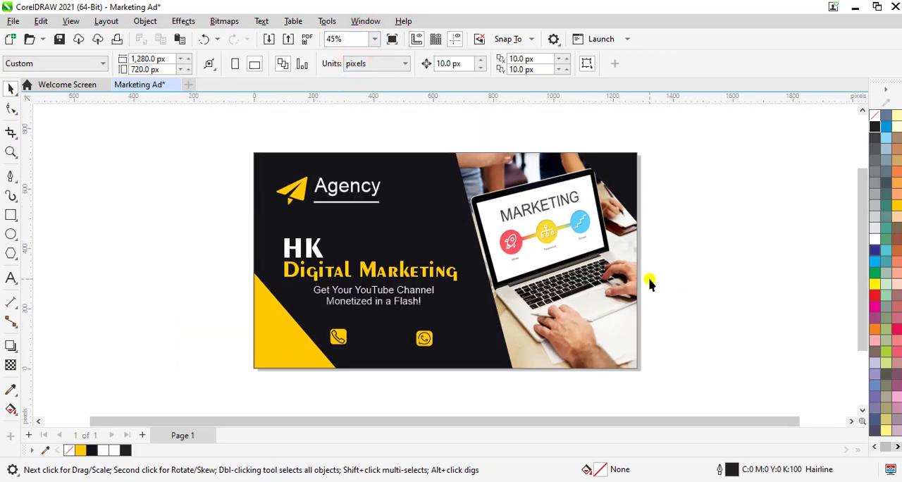
key(F9)
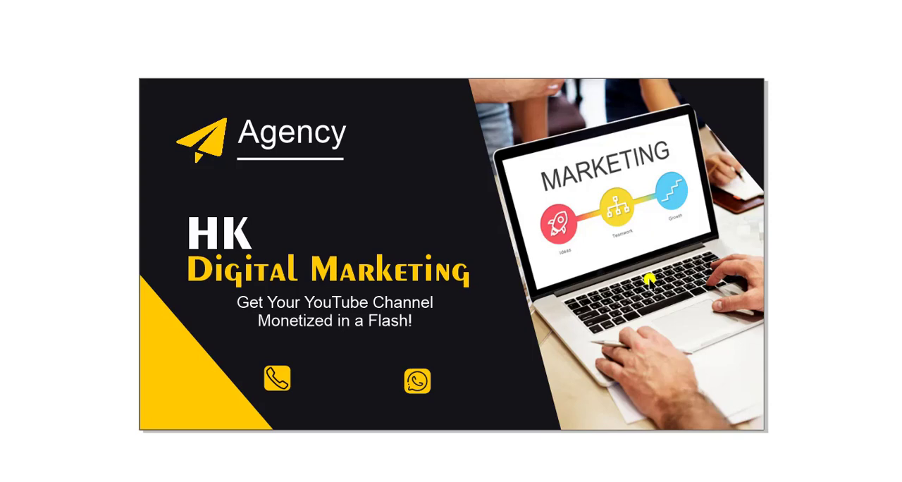
key(F9)
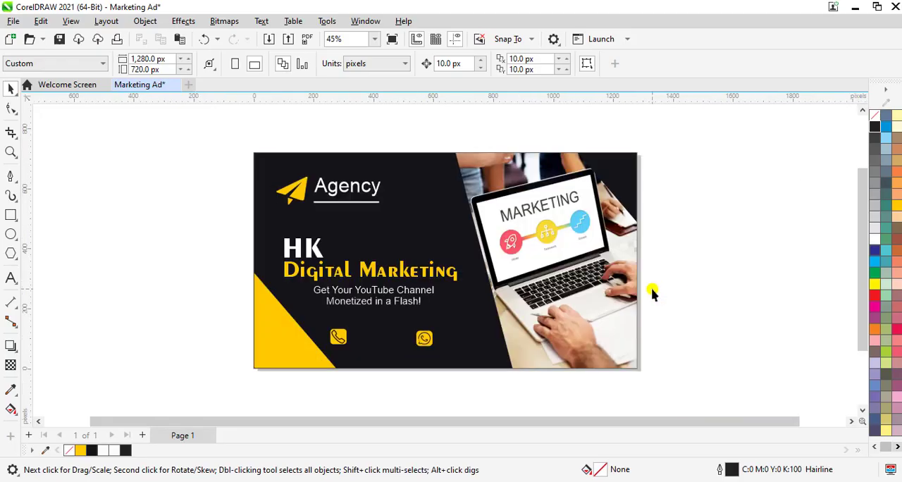
Add a line of artistic text with the contact phone number, starting just below the ad's lower edge.
scroll(360, 350, up, 1)
key(F8)
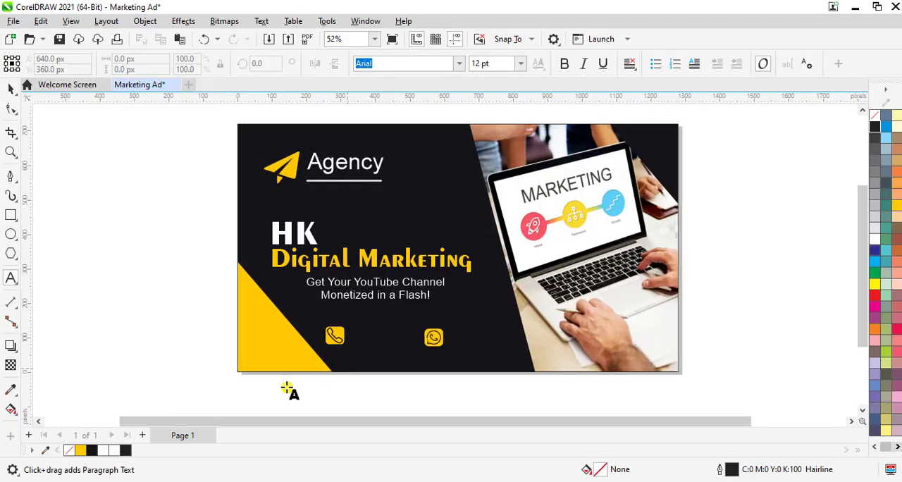
click(286, 385)
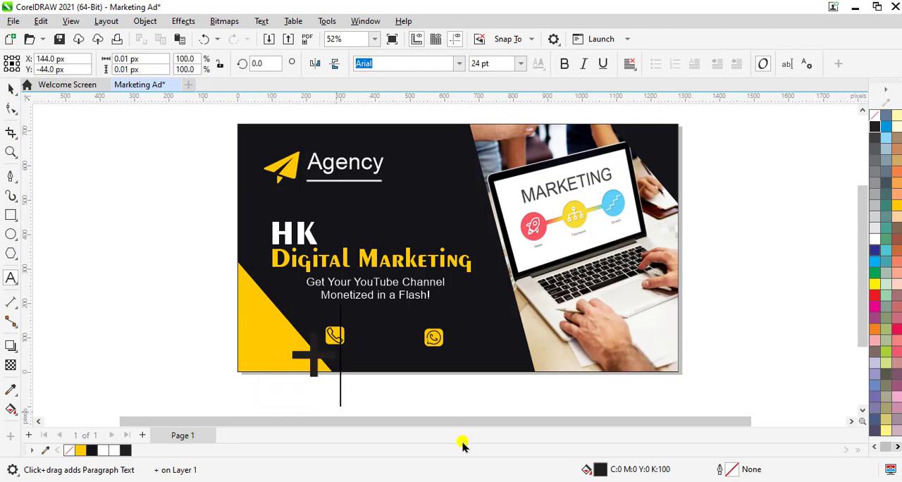
text(+92-301)
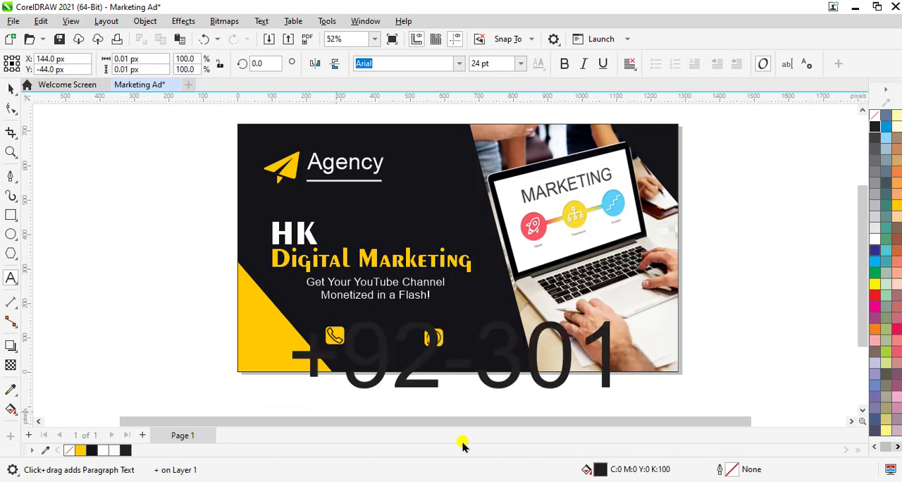
text(-0000000)
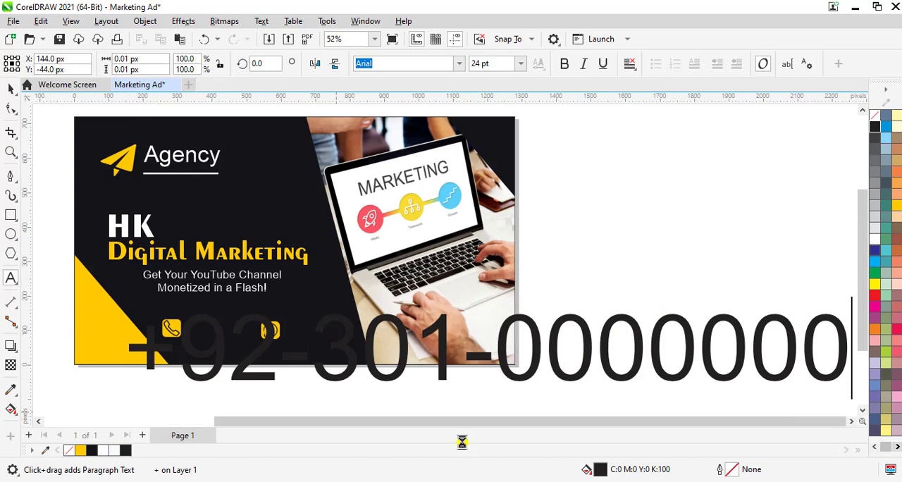
Colour the whole phone number text white and set its font size to 2 pt.
key(ctrl+a)
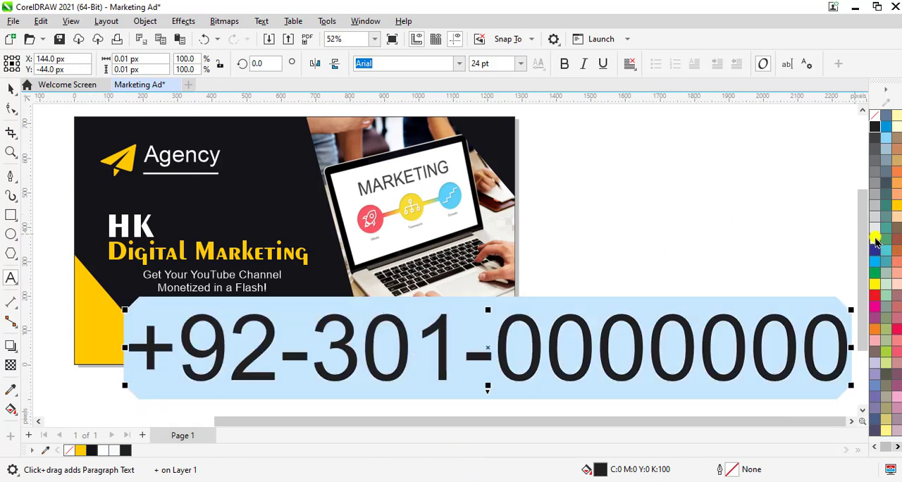
click(874, 240)
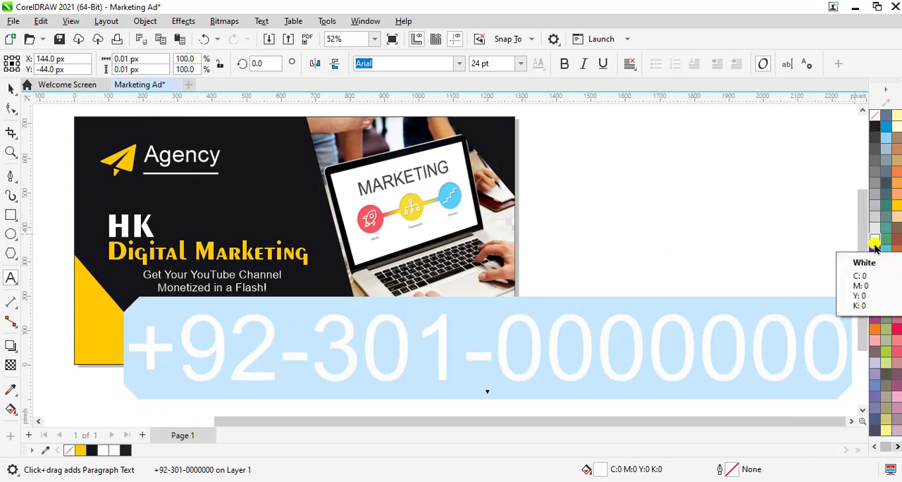
text(2)
key(Return)
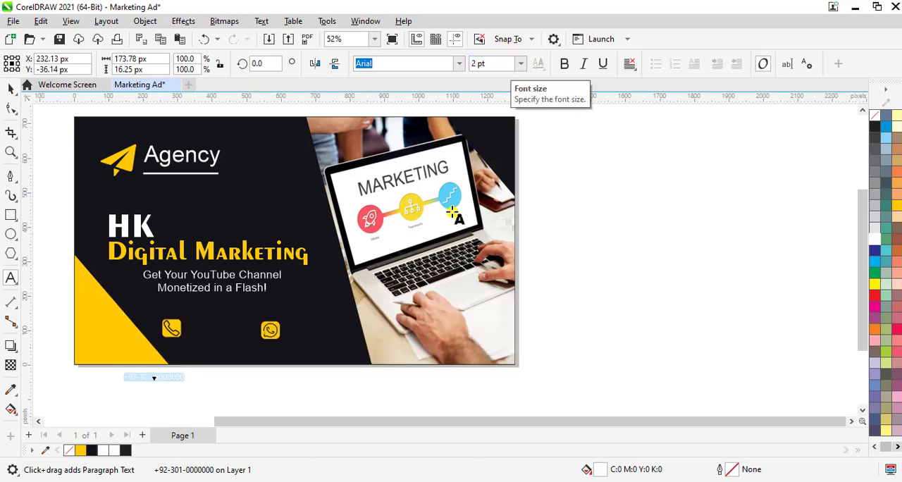
Move the phone number onto the ad just right of the phone icon and make it bold.
scroll(153, 392, up, 3)
drag(169, 354, 328, 230)
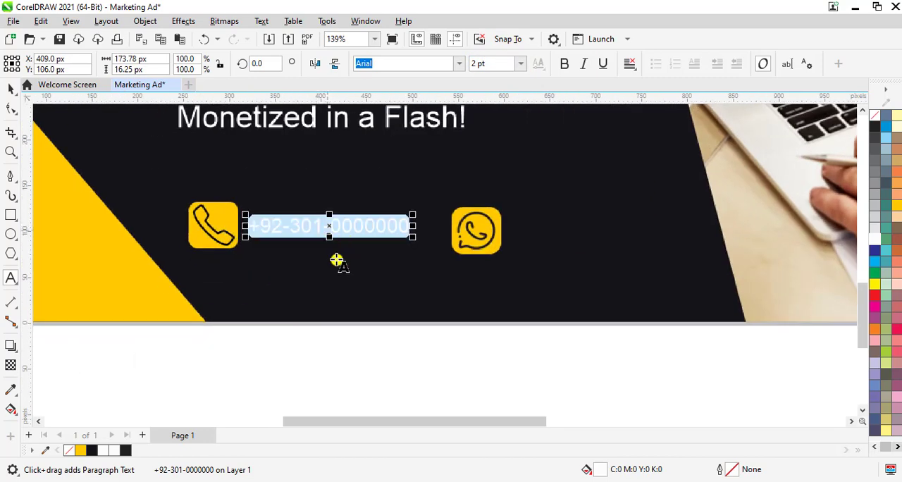
click(563, 66)
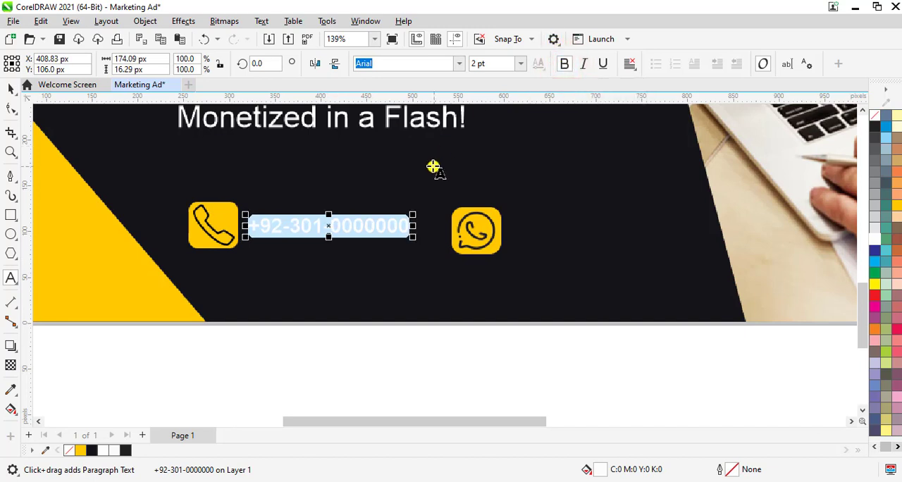
Move the phone number to the right of the WhatsApp icon and place a copy of it beside the phone icon.
click(345, 224)
drag(327, 225, 596, 233)
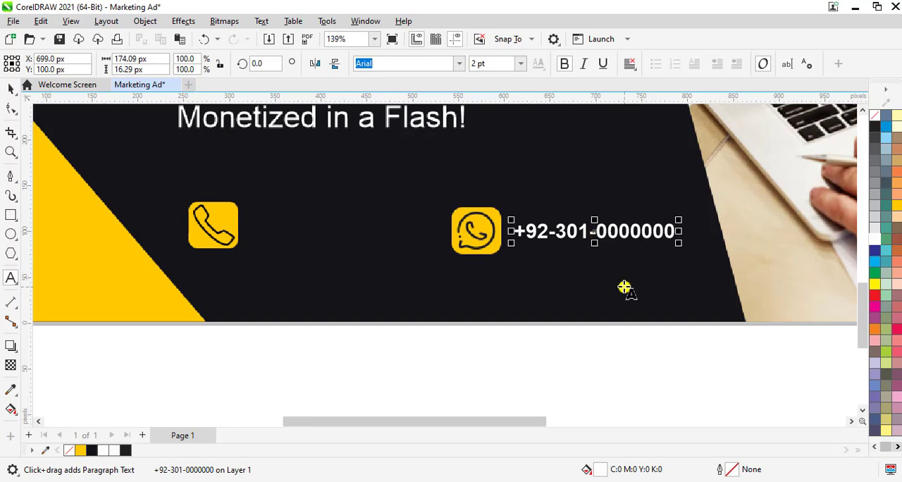
click(11, 88)
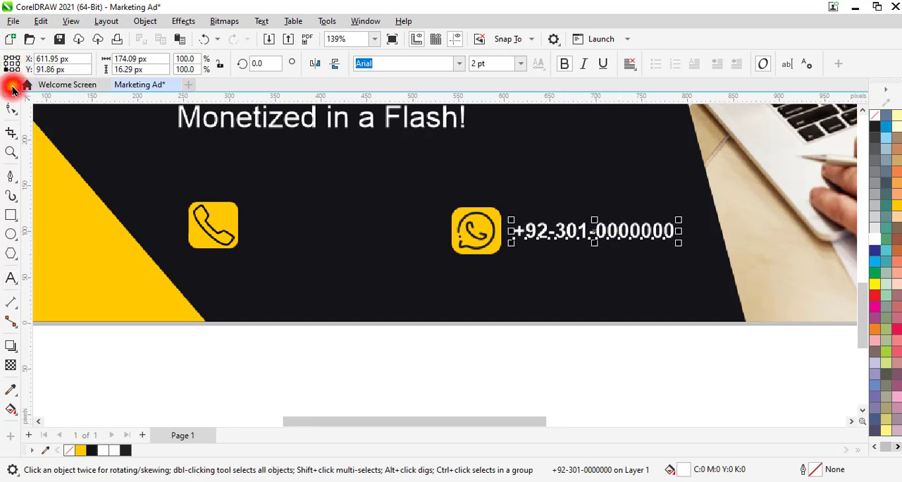
click(596, 352)
click(598, 229)
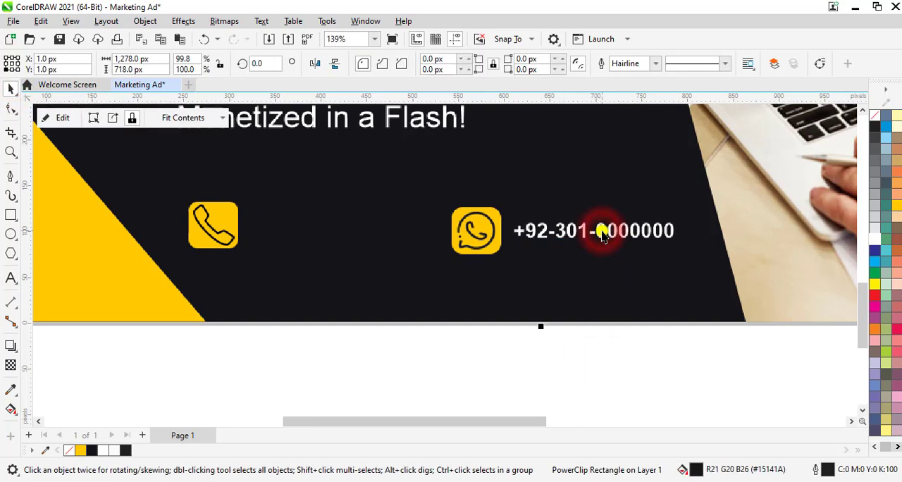
click(608, 235)
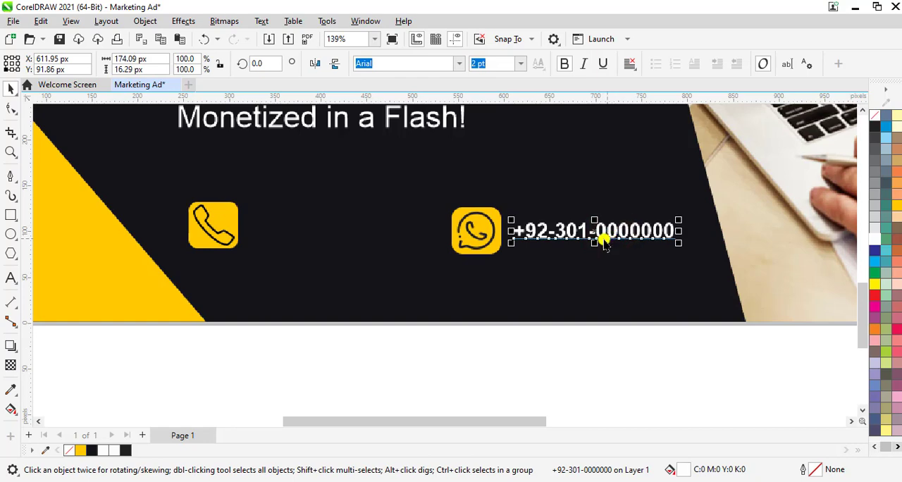
drag(597, 232, 328, 226)
Examine the spacing and alignment of the contact icons and numbers up close, with the WhatsApp square selected.
scroll(344, 243, down, 2)
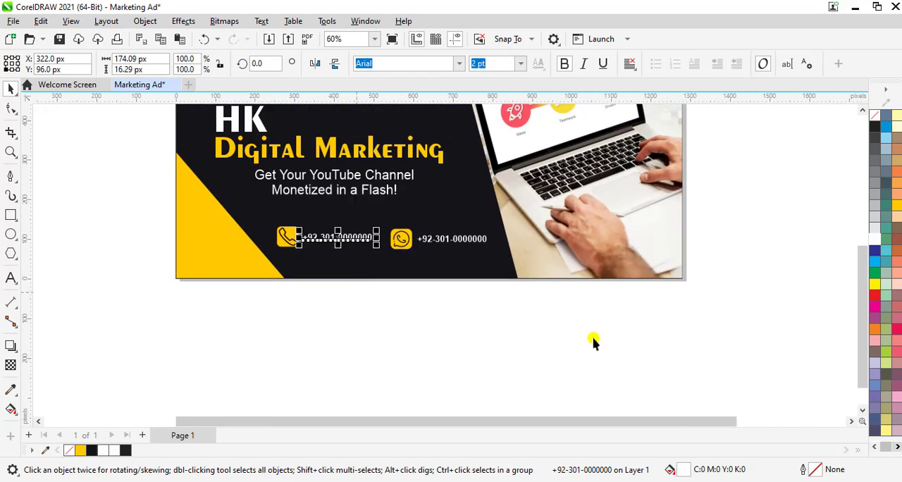
drag(865, 328, 865, 304)
scroll(407, 310, up, 3)
scroll(404, 302, down, 2)
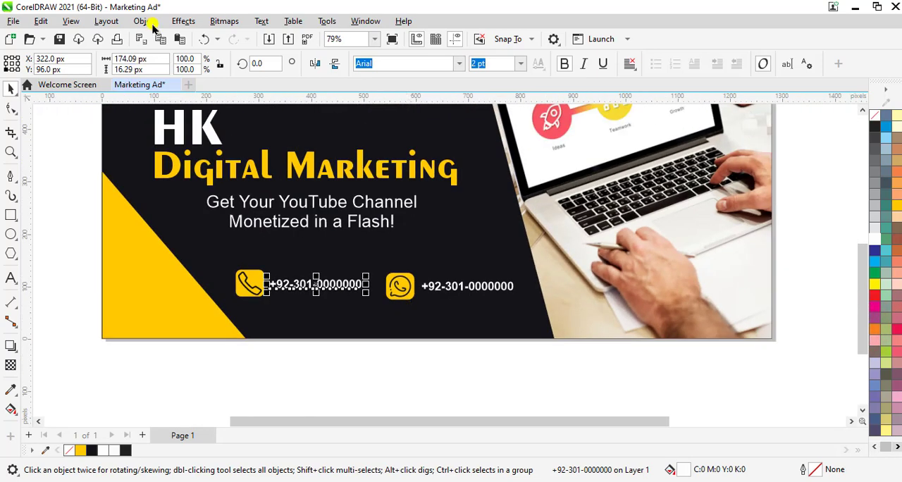
click(110, 22)
click(78, 64)
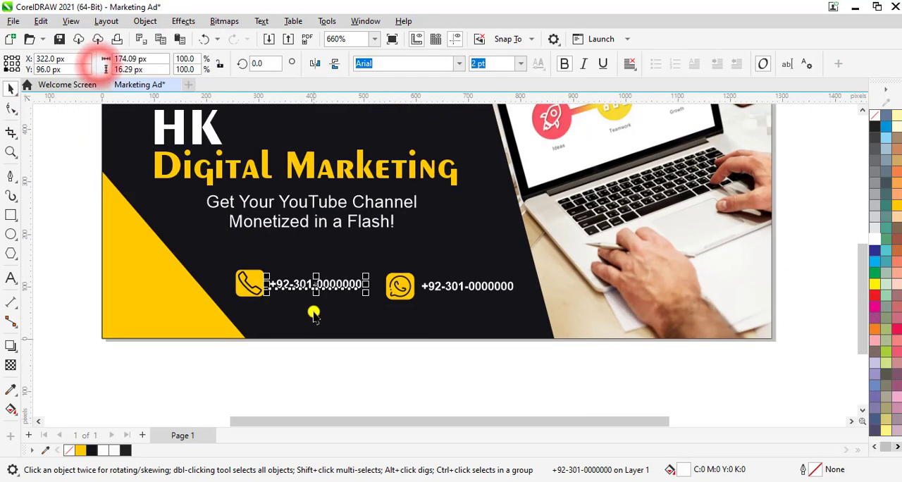
scroll(313, 313, up, 5)
scroll(458, 310, up, 1)
click(496, 278)
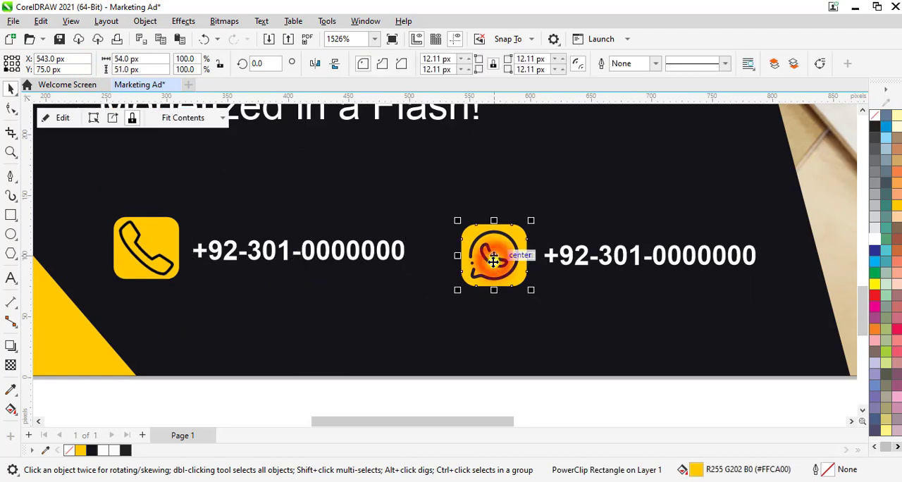
mouse_move(489, 261)
mouse_down()
mouse_move(487, 247)
mouse_move(493, 255)
mouse_up()
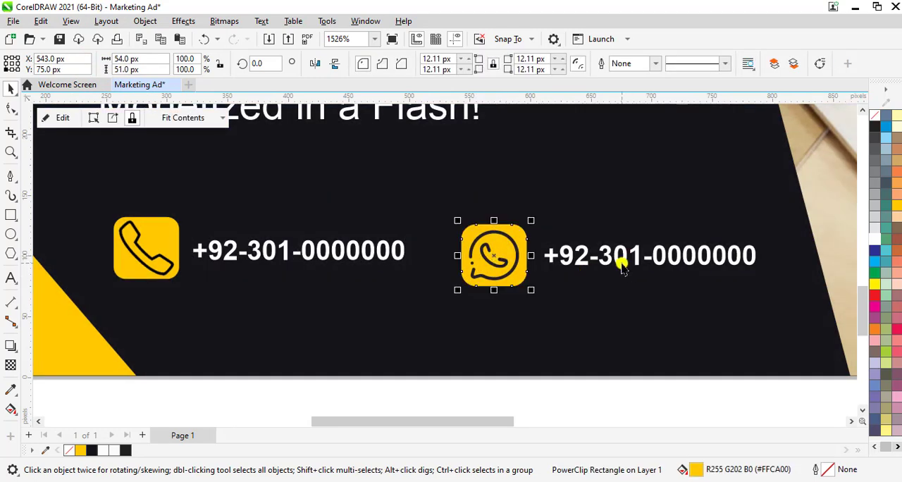
Deselect everything and preview the complete ad with its contact row full screen.
click(374, 38)
click(350, 72)
click(718, 278)
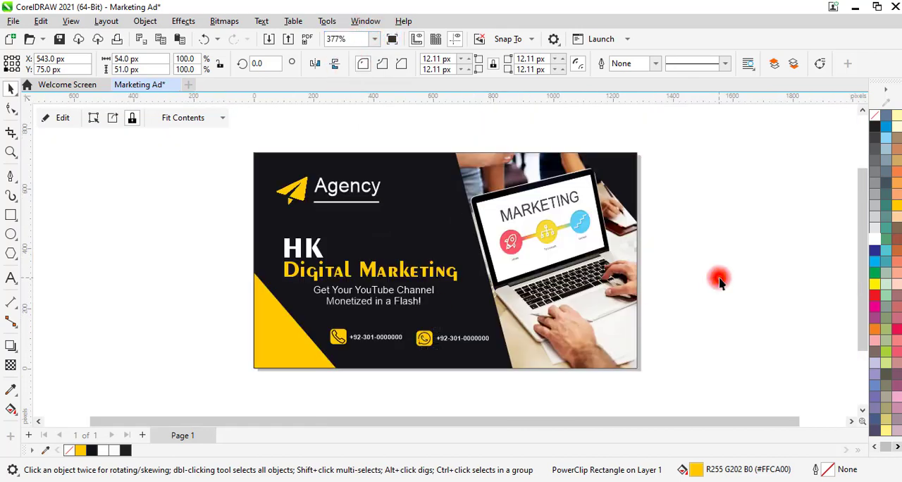
key(F9)
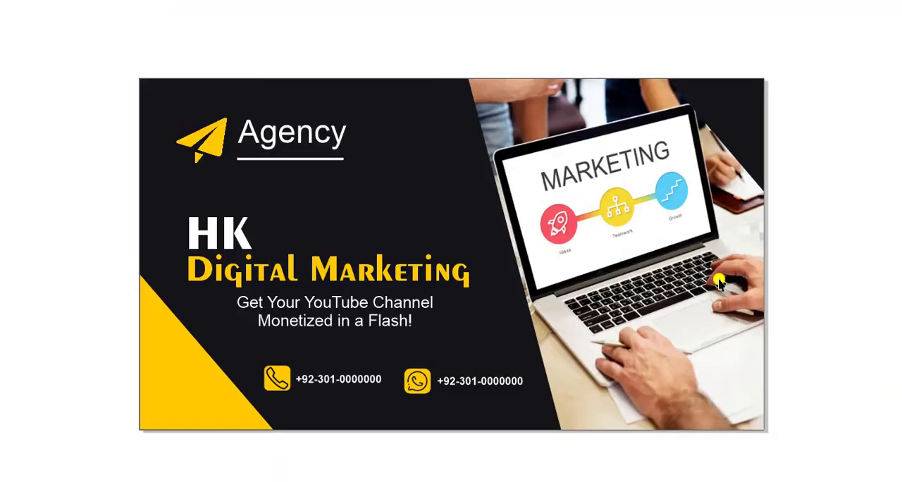